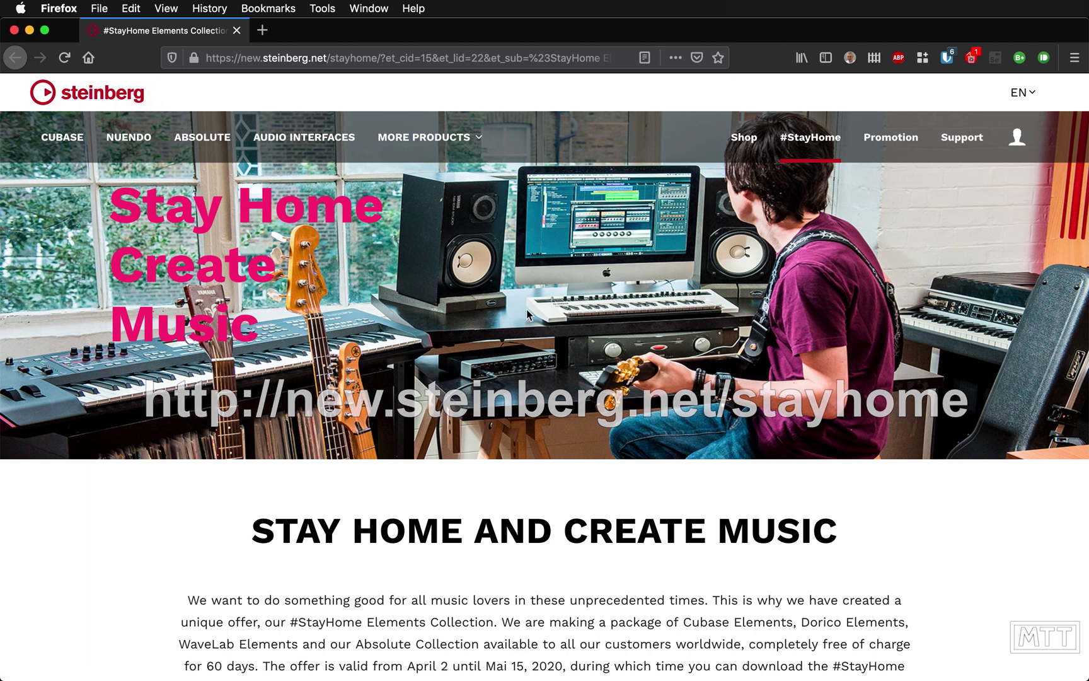
Read the #StayHome Elements Collection offer, view the Steinberg ID sign-in page and return to the offer.
scroll(634, 480, "down", 5)
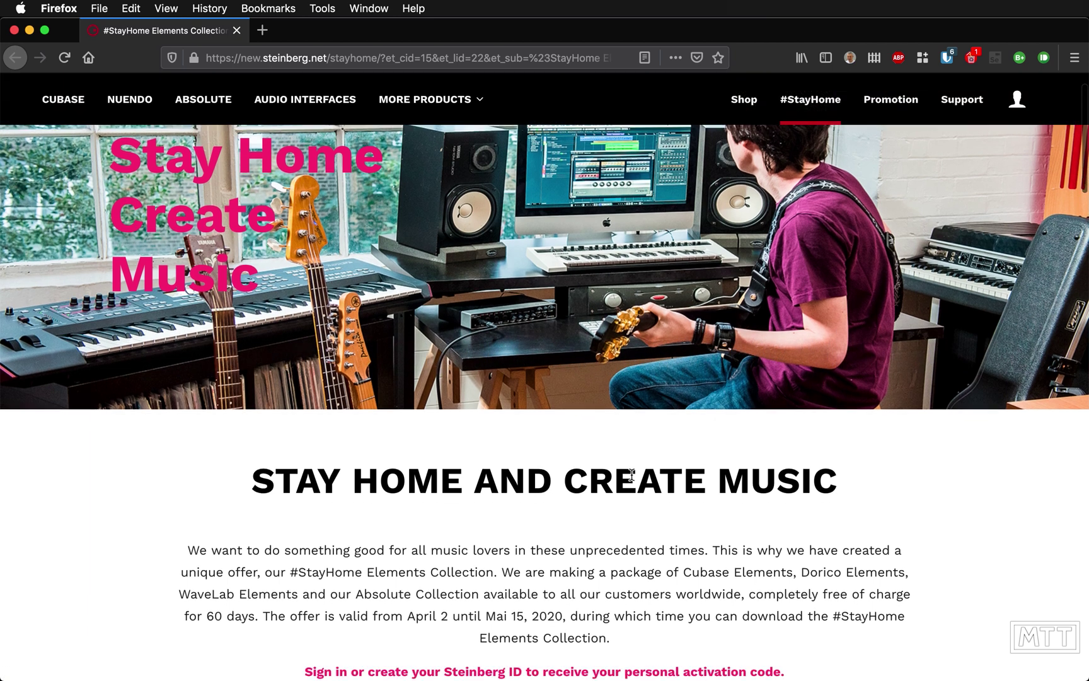
scroll(569, 380, "down", 5)
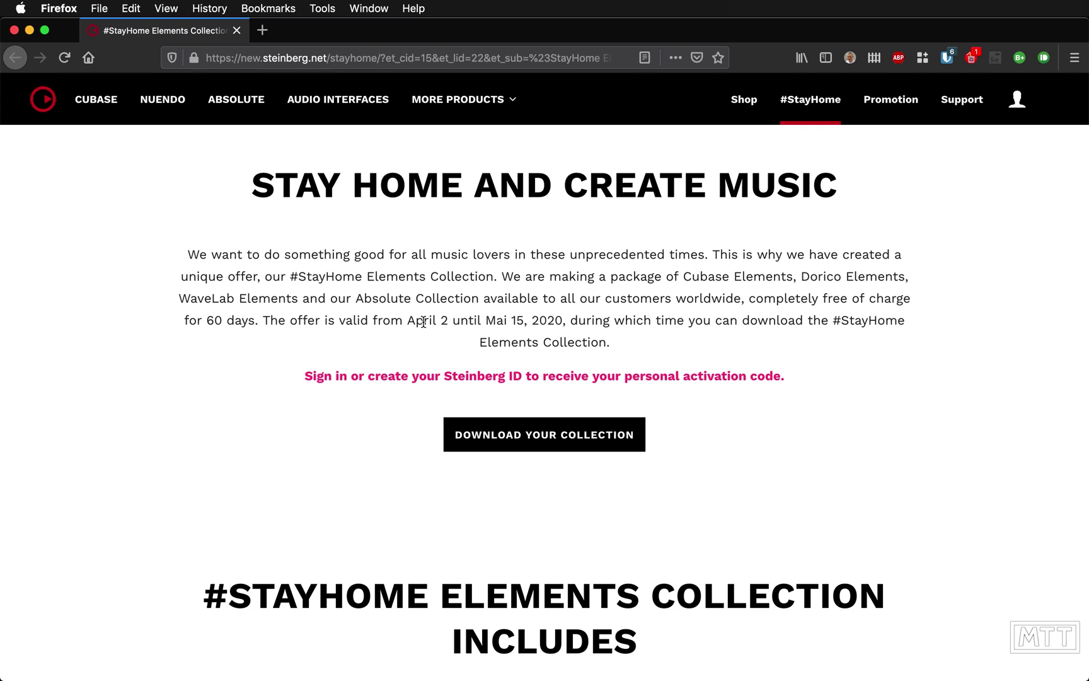
scroll(426, 338, "down", 1)
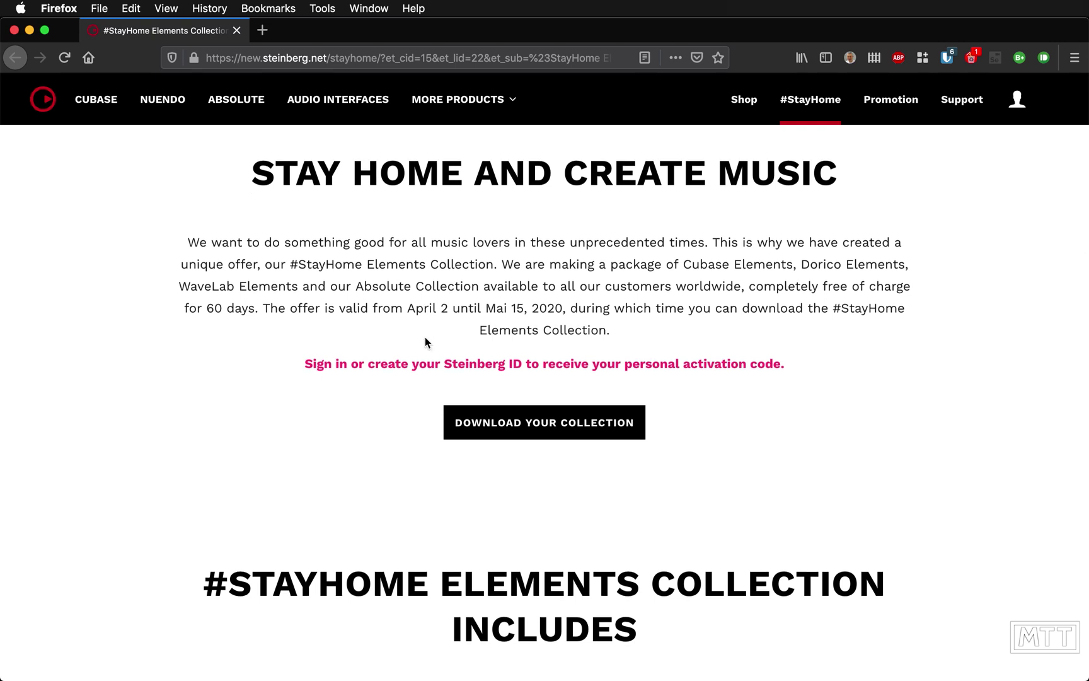
scroll(424, 340, "up", 5)
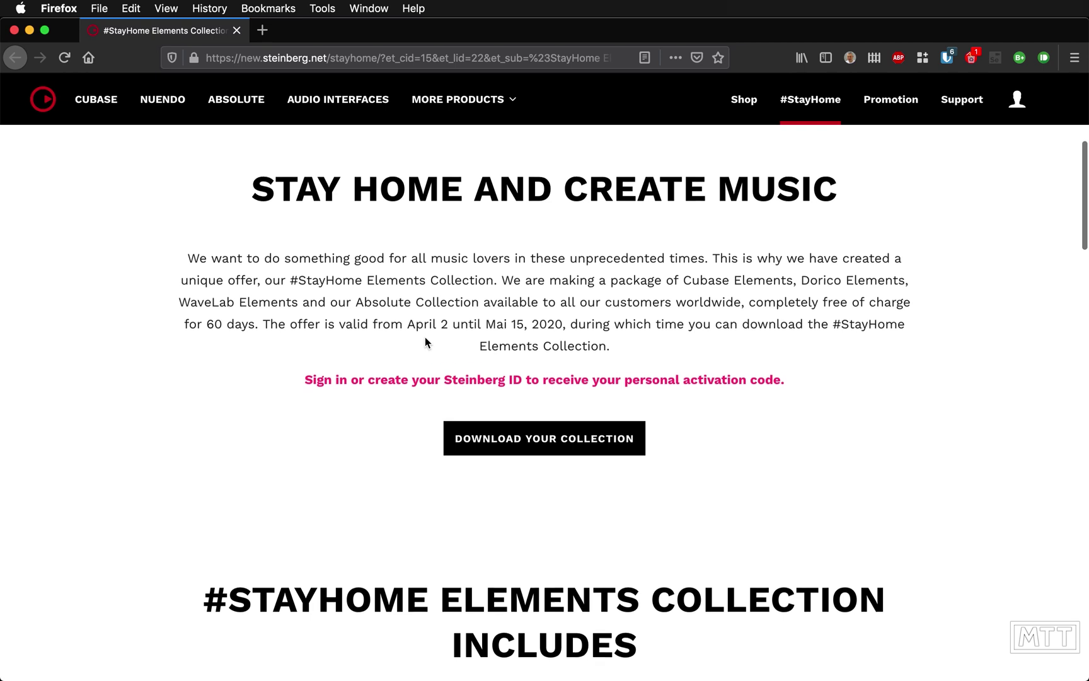
scroll(426, 338, "up", 15)
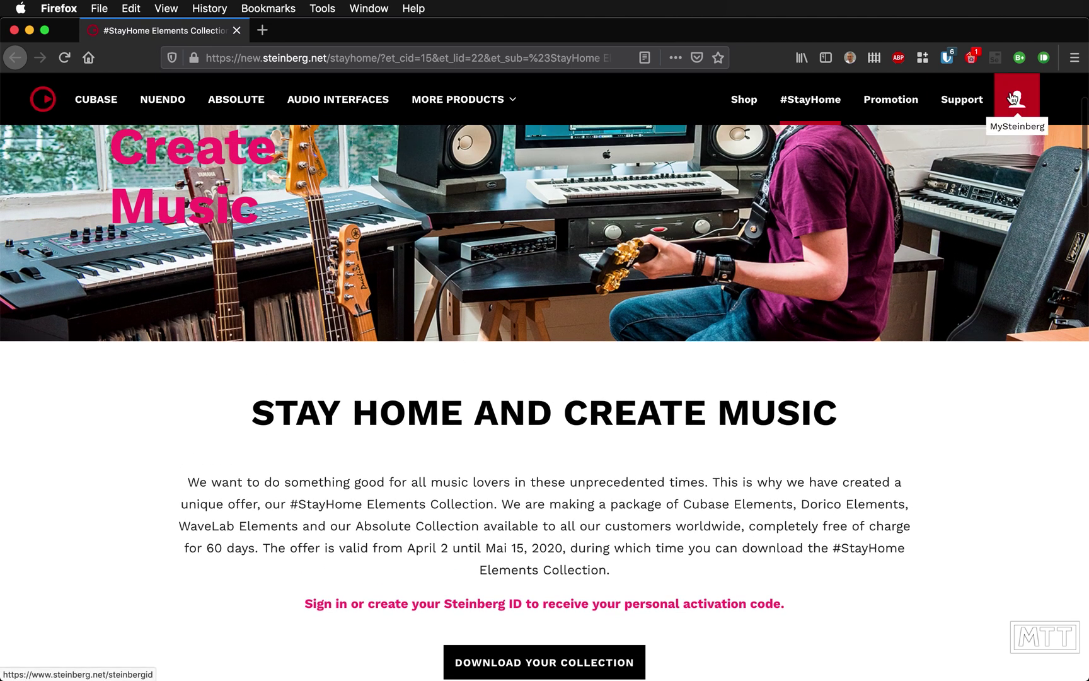
left_click(1013, 98)
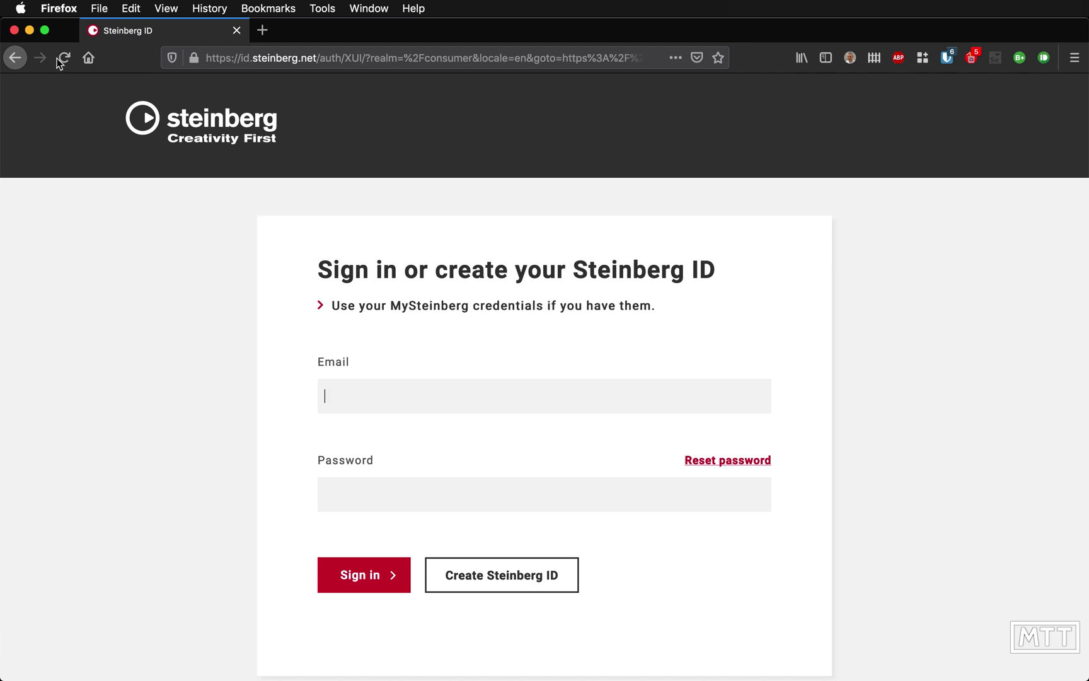
left_click(15, 58)
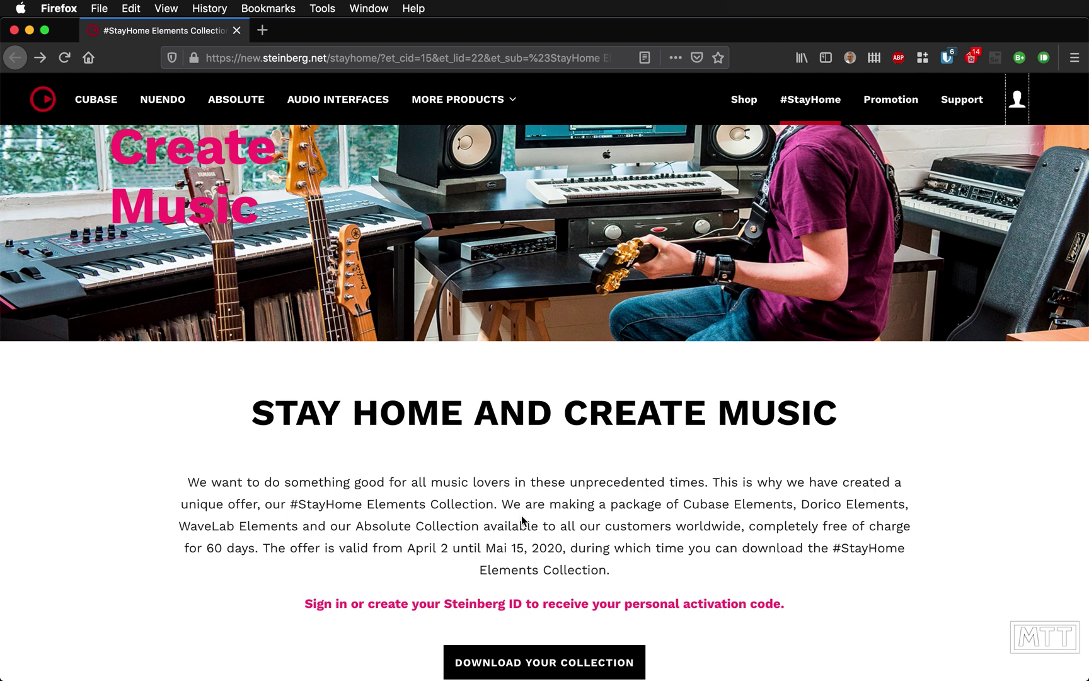
Request the #StayHome Elements Collection download from the offer page.
scroll(522, 515, "down", 5)
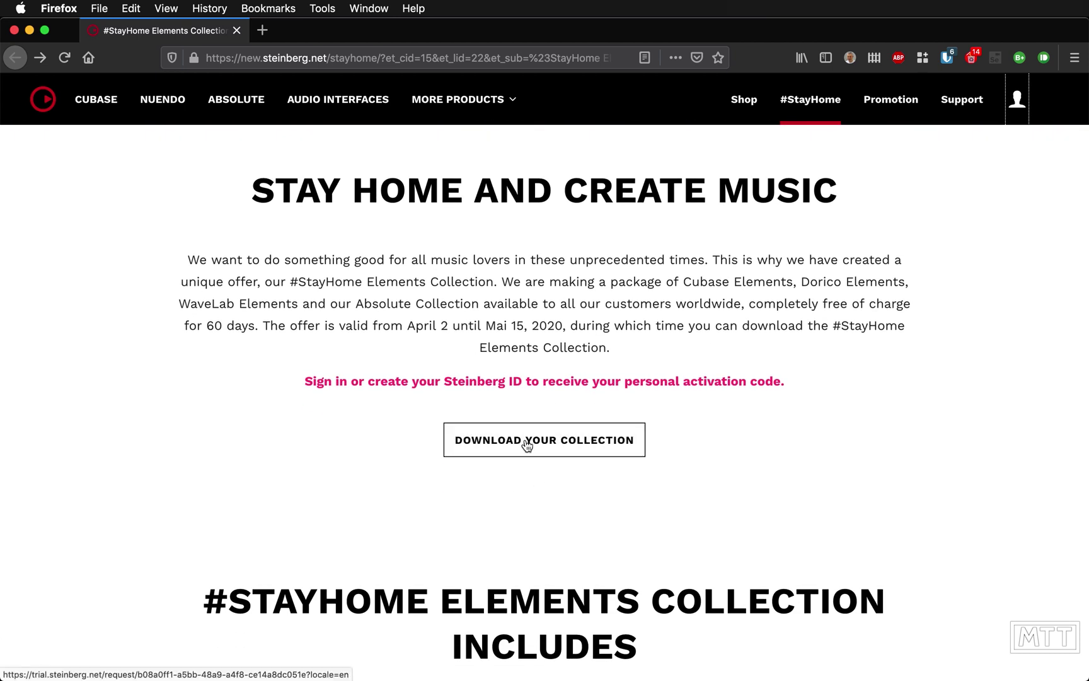
left_click(527, 445)
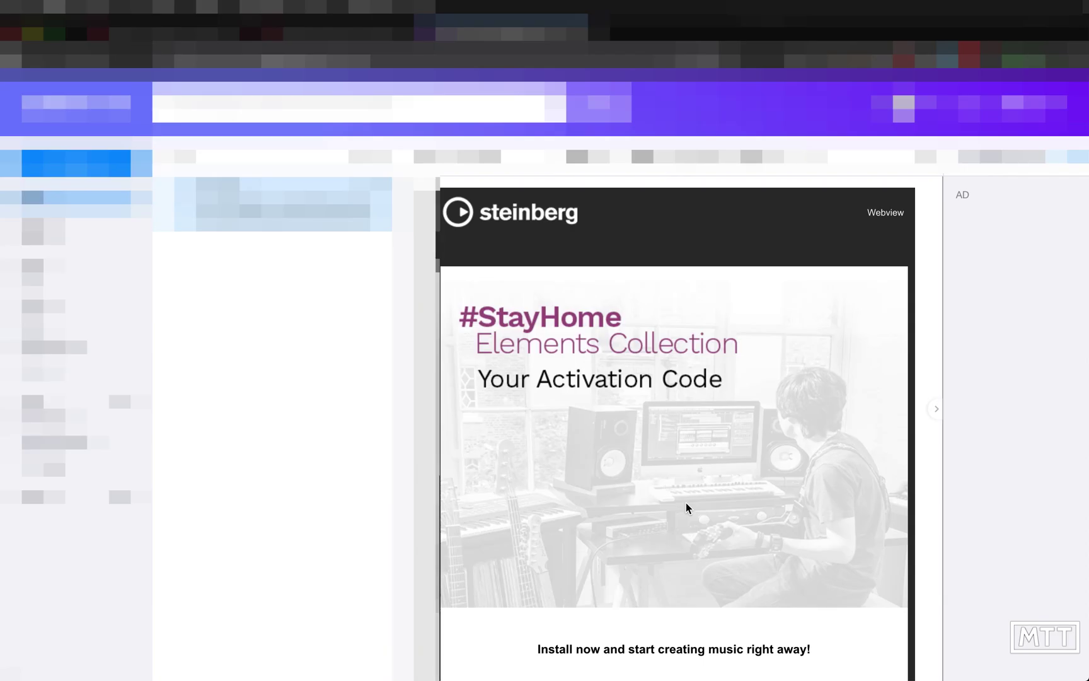
Download the Mac version of the Steinberg Download Assistant from the activation email, opening it with DiskImageMounter.
scroll(686, 504, "down", 5)
scroll(687, 507, "down", 5)
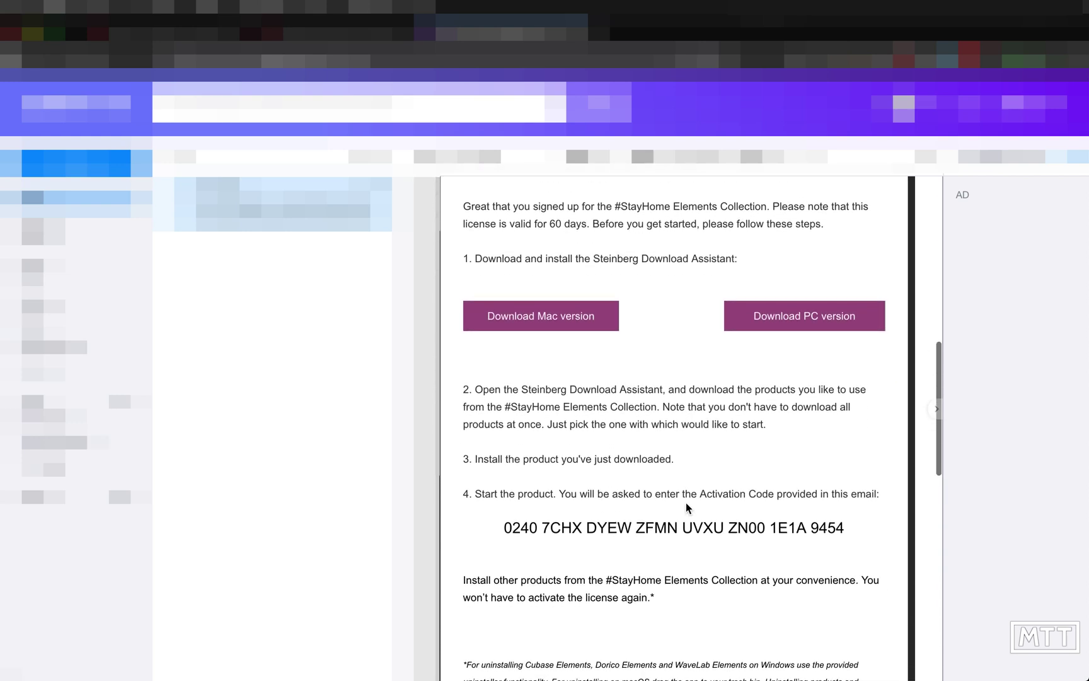
scroll(685, 503, "up", 1)
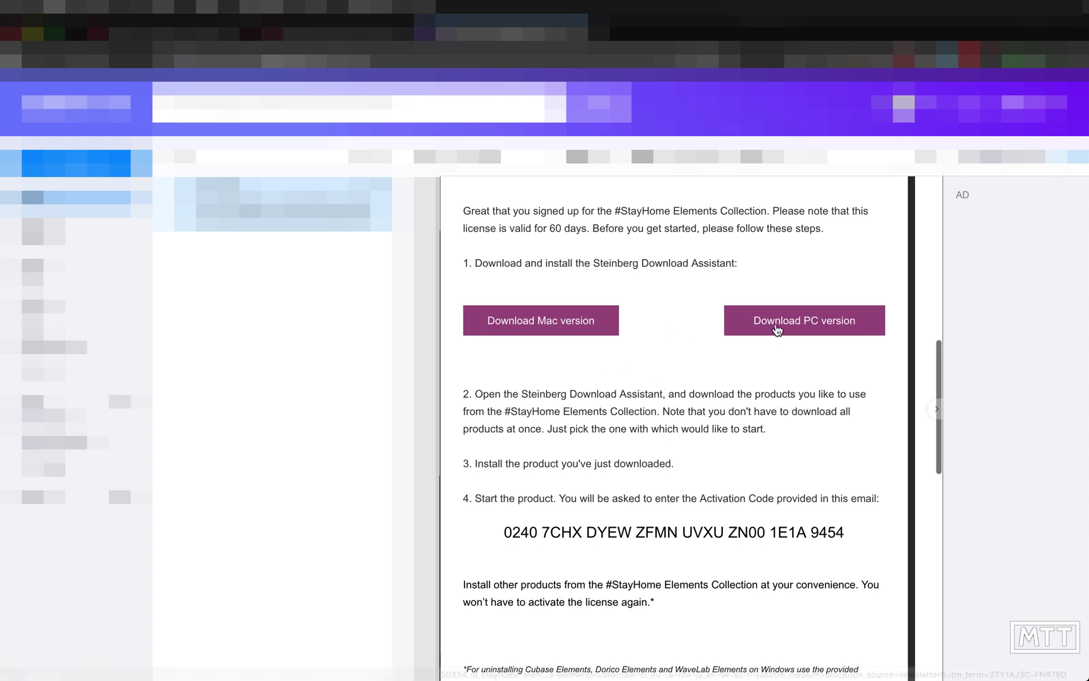
left_click_drag(593, 262, 736, 260)
left_click(760, 261)
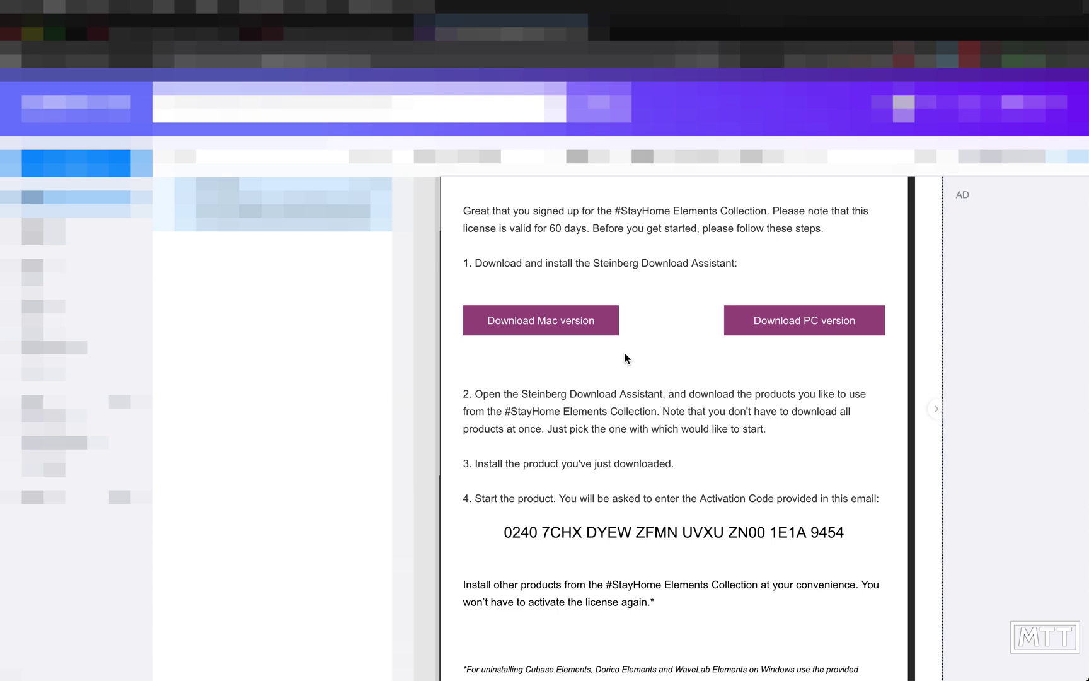
scroll(617, 386, "down", 1)
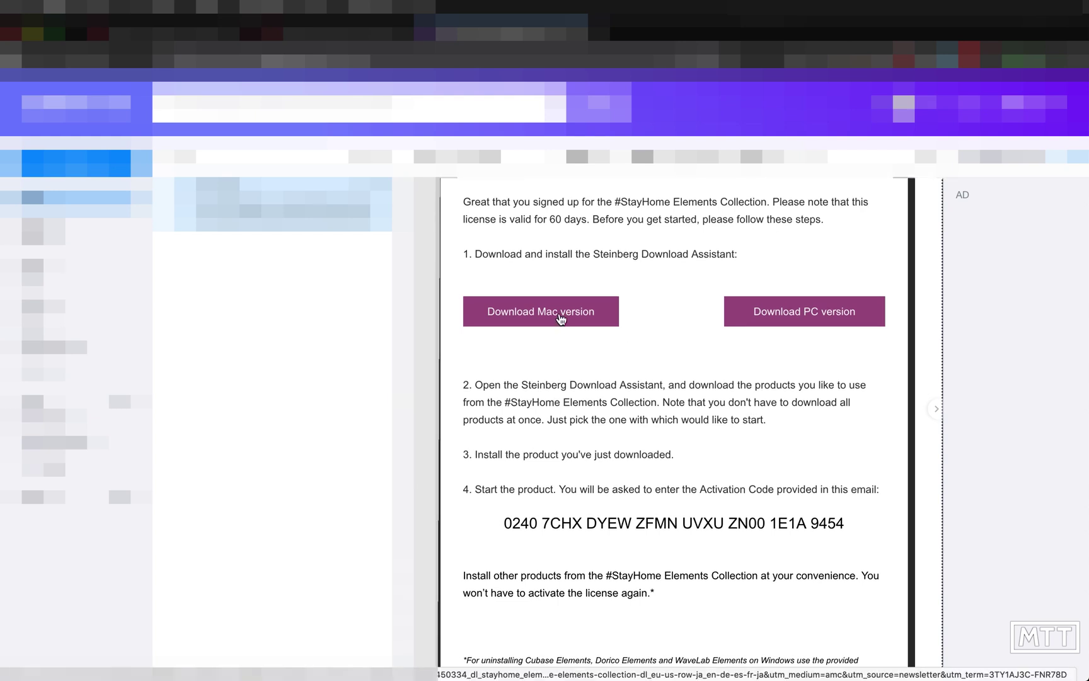
left_click(560, 318)
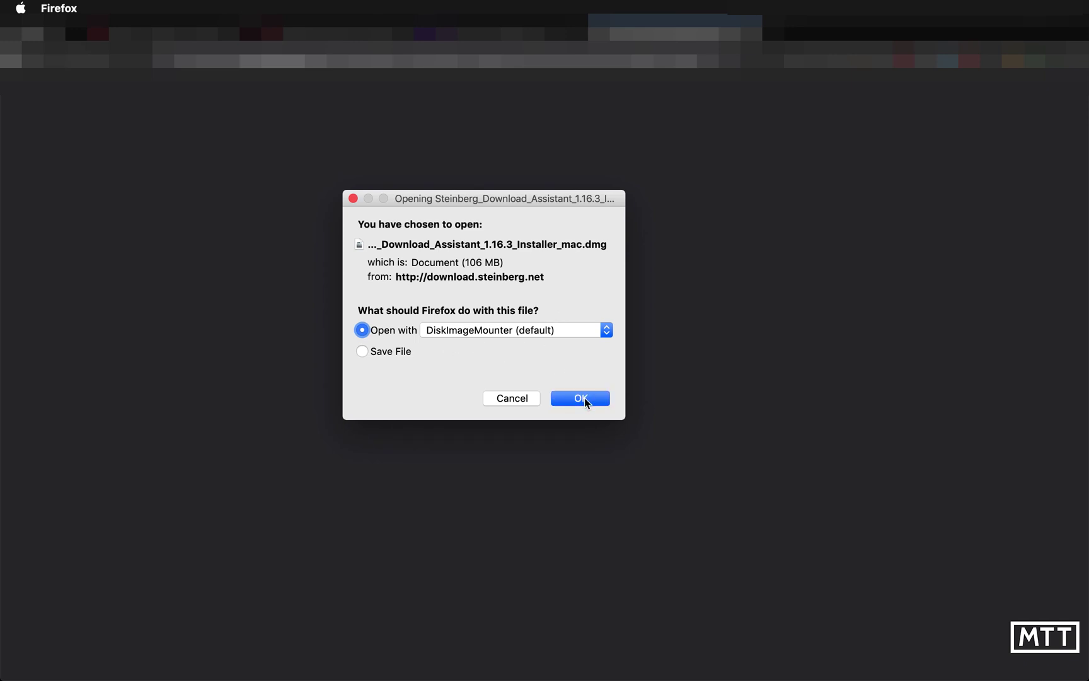
left_click(580, 398)
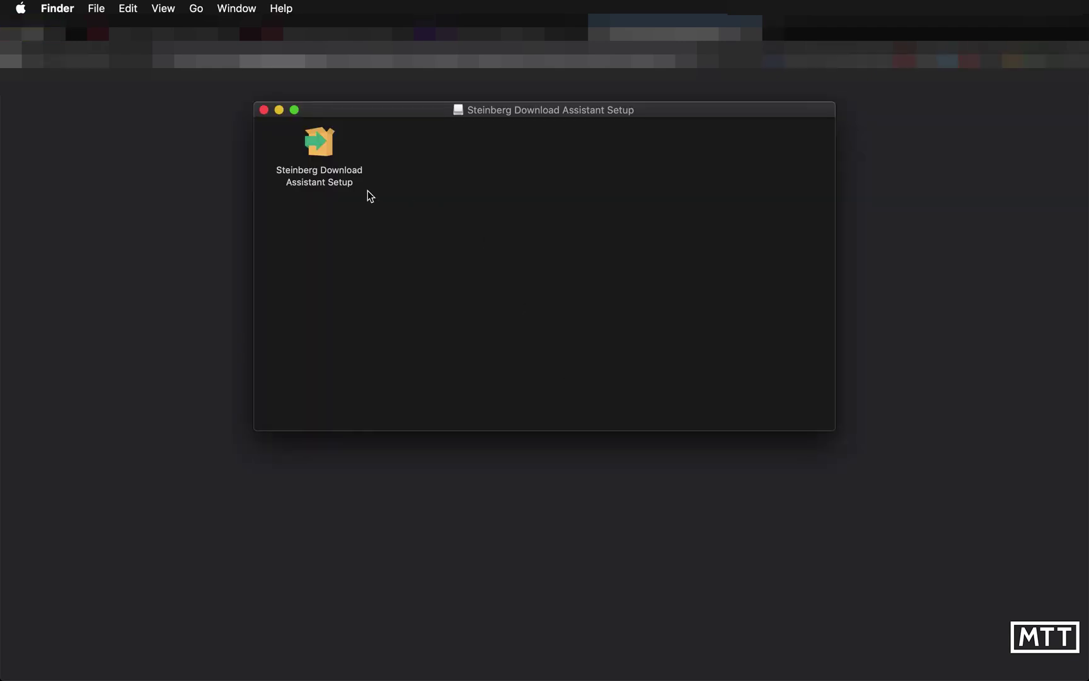
Launch Steinberg Download Assistant Setup and authorize it with the computer account password.
left_click(324, 152)
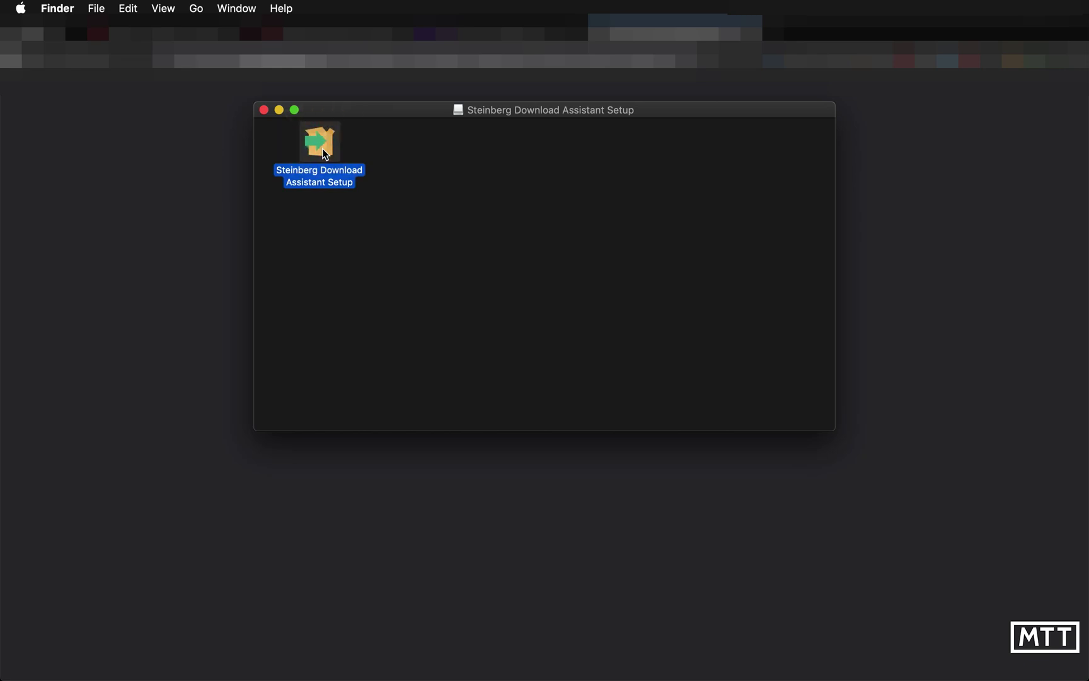
double_click(324, 153)
left_click(696, 300)
type("*******")
key("Return")
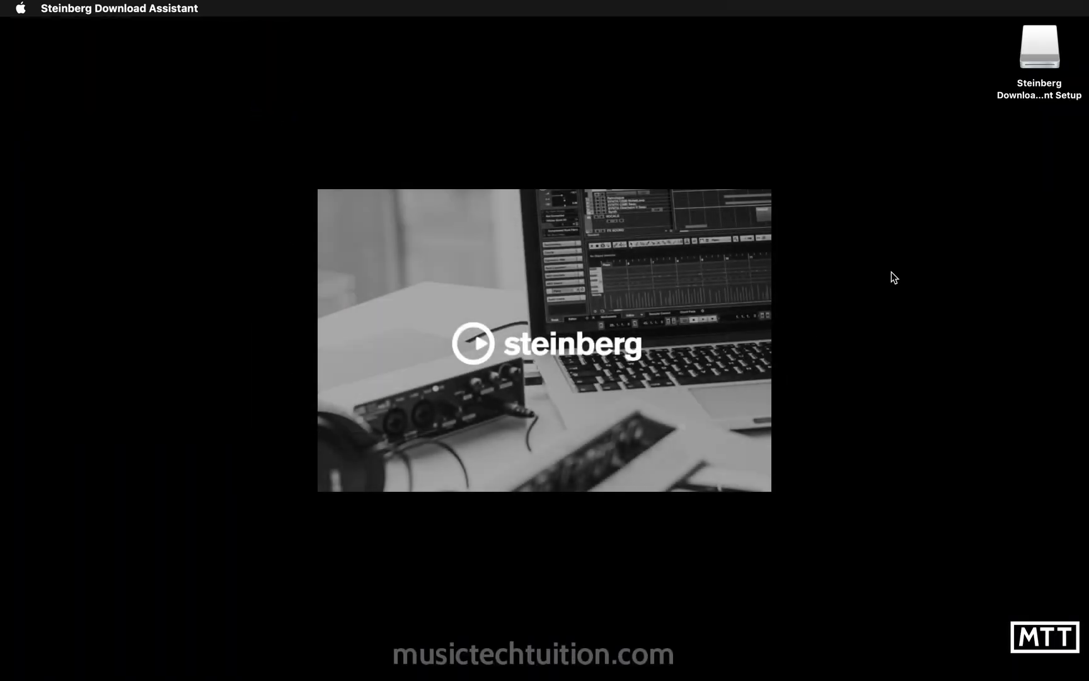
Accept the license agreement, install the Steinberg Download Assistant and finish with the launch option enabled.
left_click(770, 503)
left_click(491, 446)
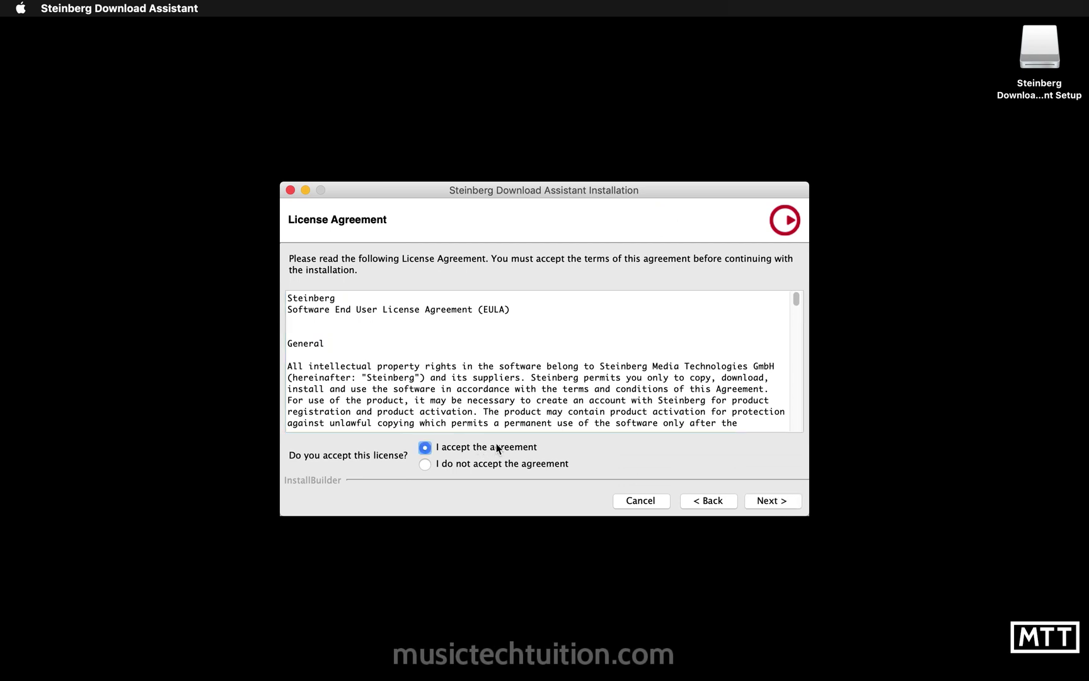
left_click(762, 502)
left_click(762, 502)
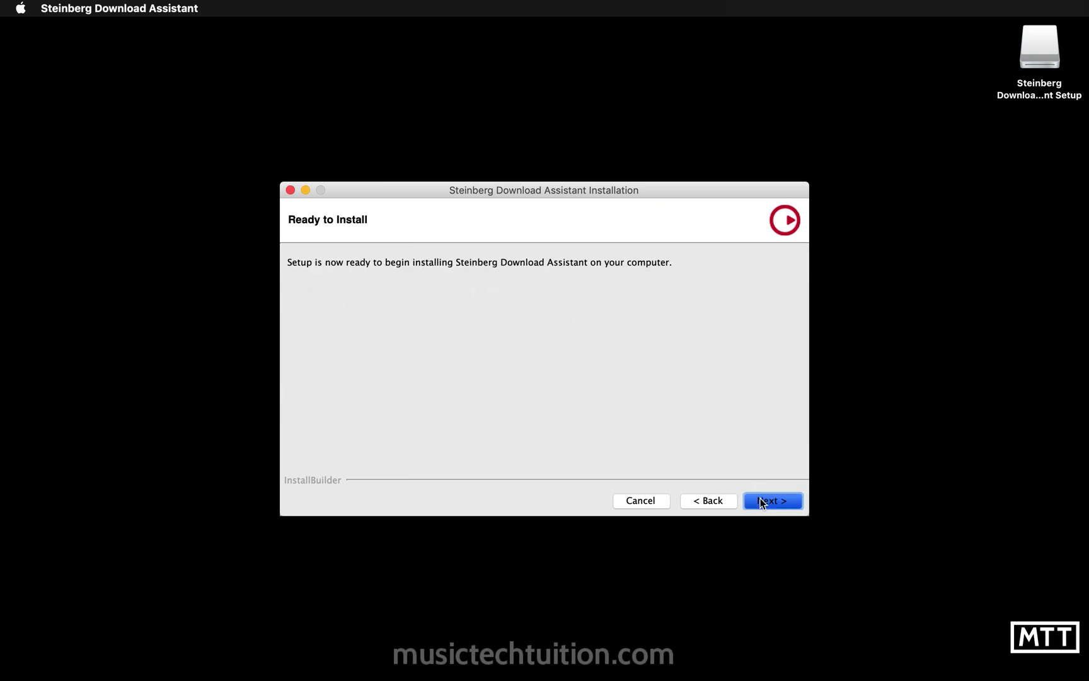
left_click(760, 502)
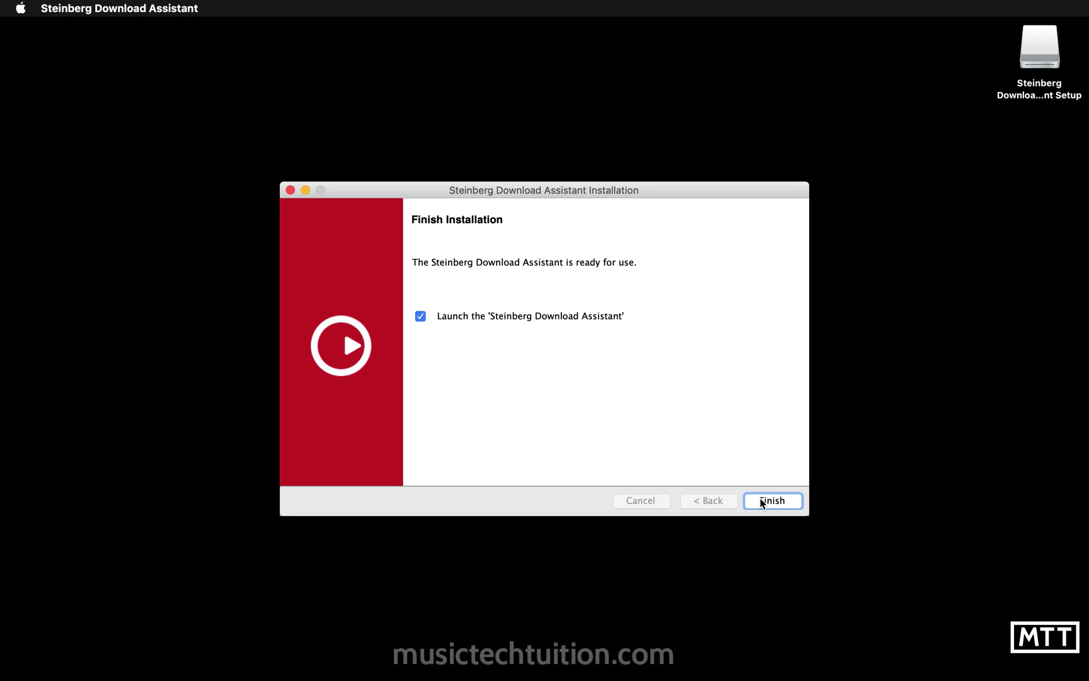
left_click(761, 502)
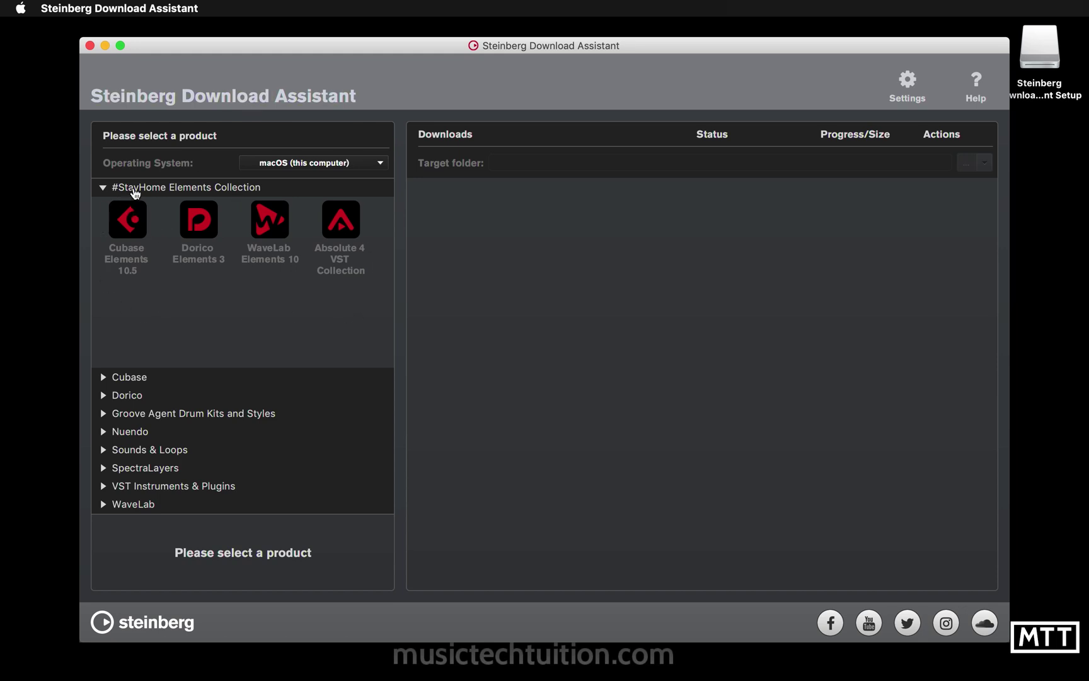
Examine the available downloads for Cubase Elements 10.5, Dorico Elements 3, WaveLab Elements 10 and the Absolute 4 VST Collection.
left_click(126, 233)
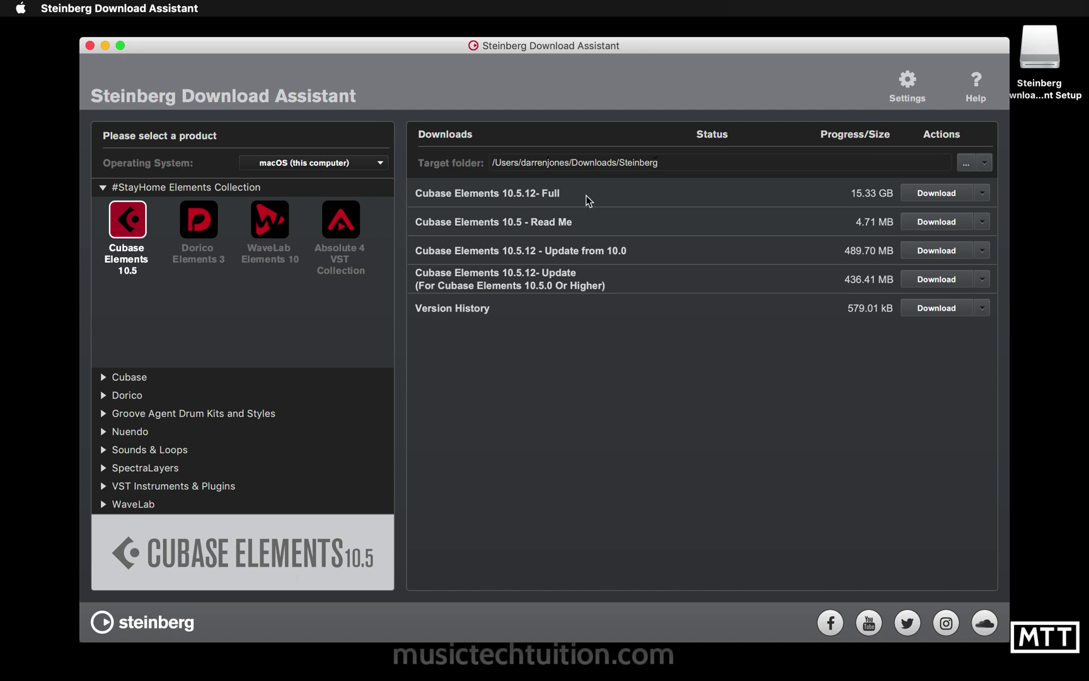
left_click(211, 243)
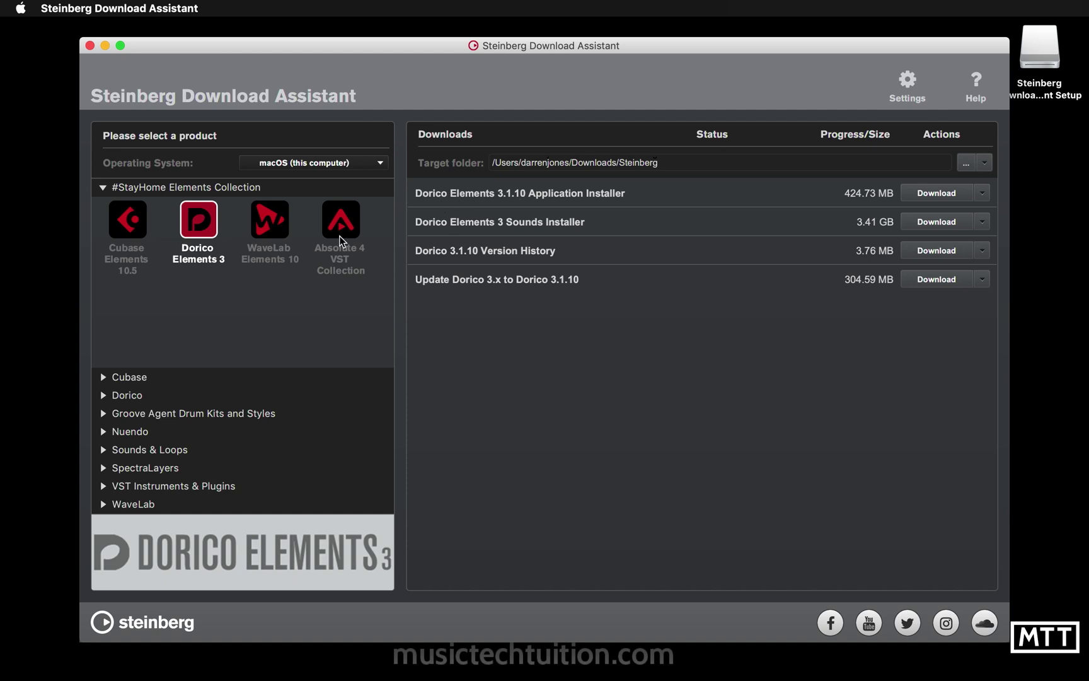
left_click(275, 239)
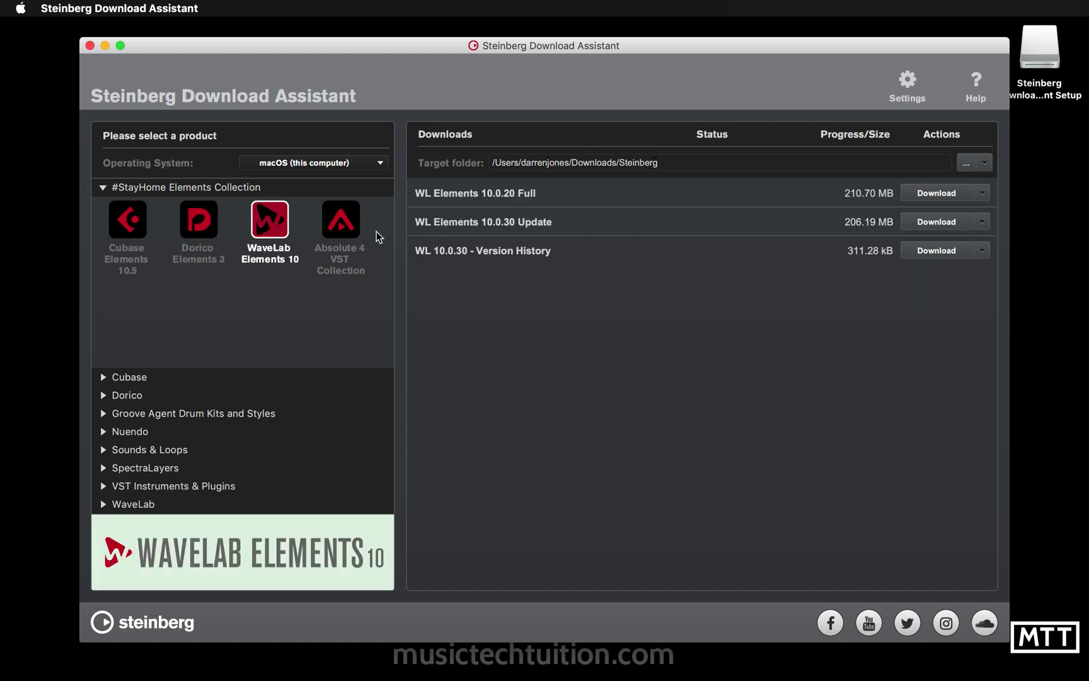
left_click(355, 232)
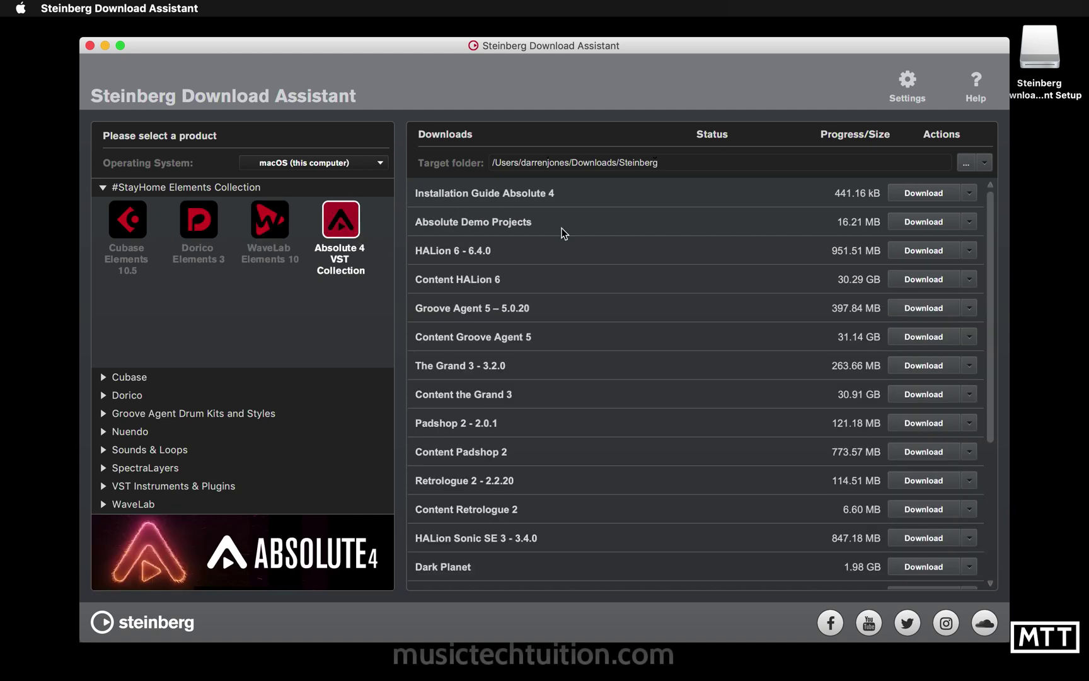
scroll(662, 448, "down", 3)
scroll(661, 448, "down", 4)
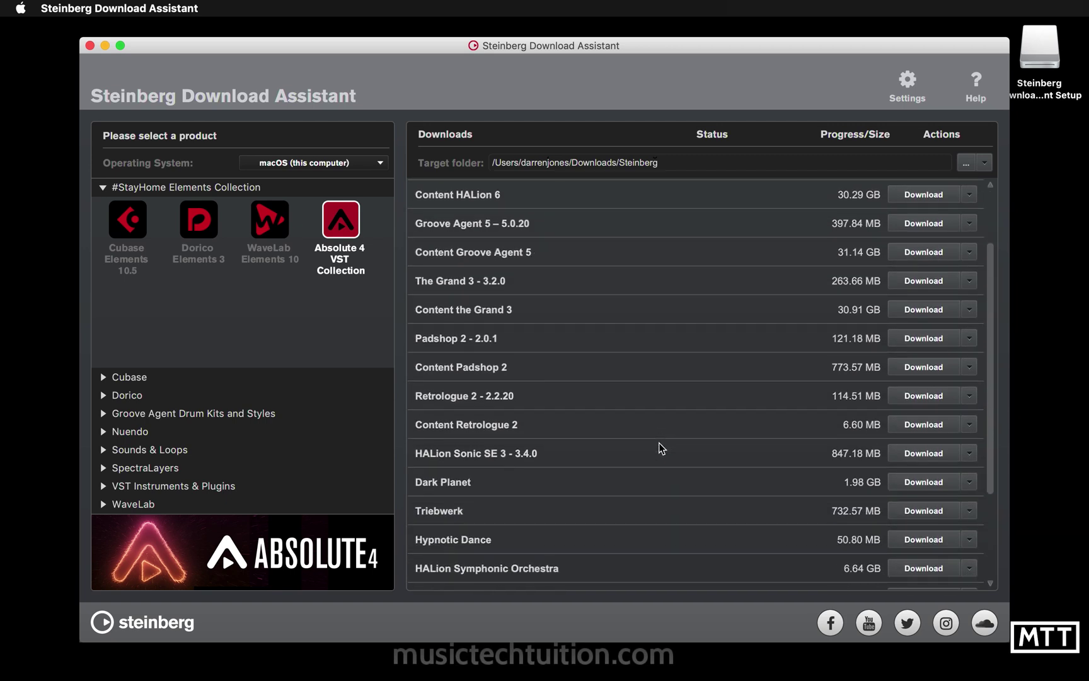
scroll(661, 448, "down", 2)
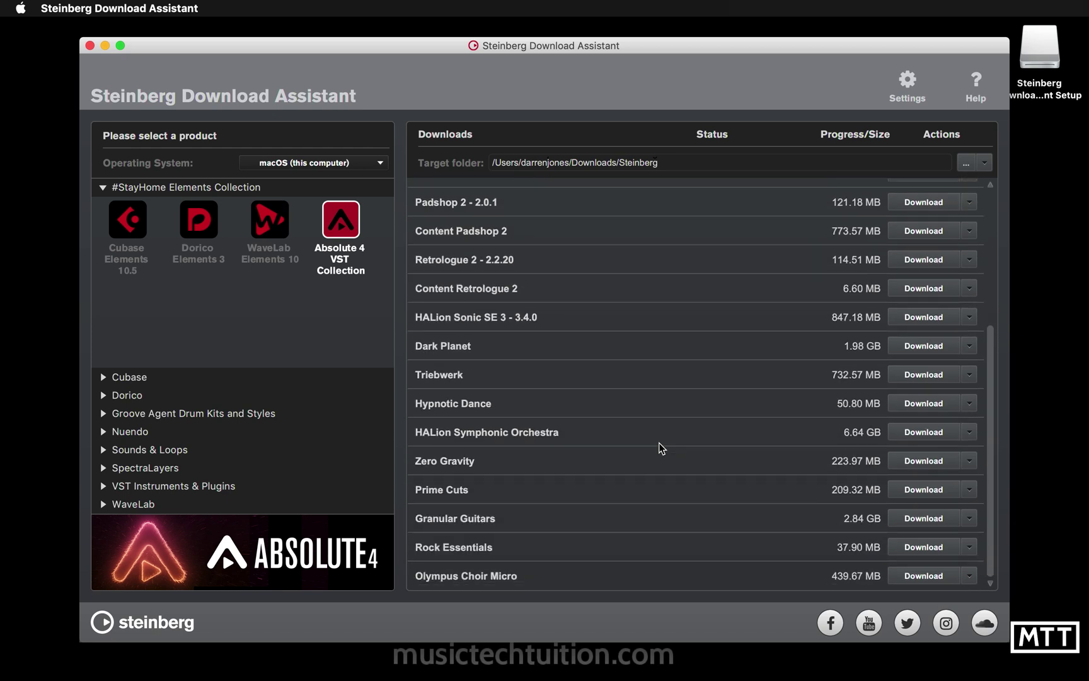
scroll(661, 448, "up", 8)
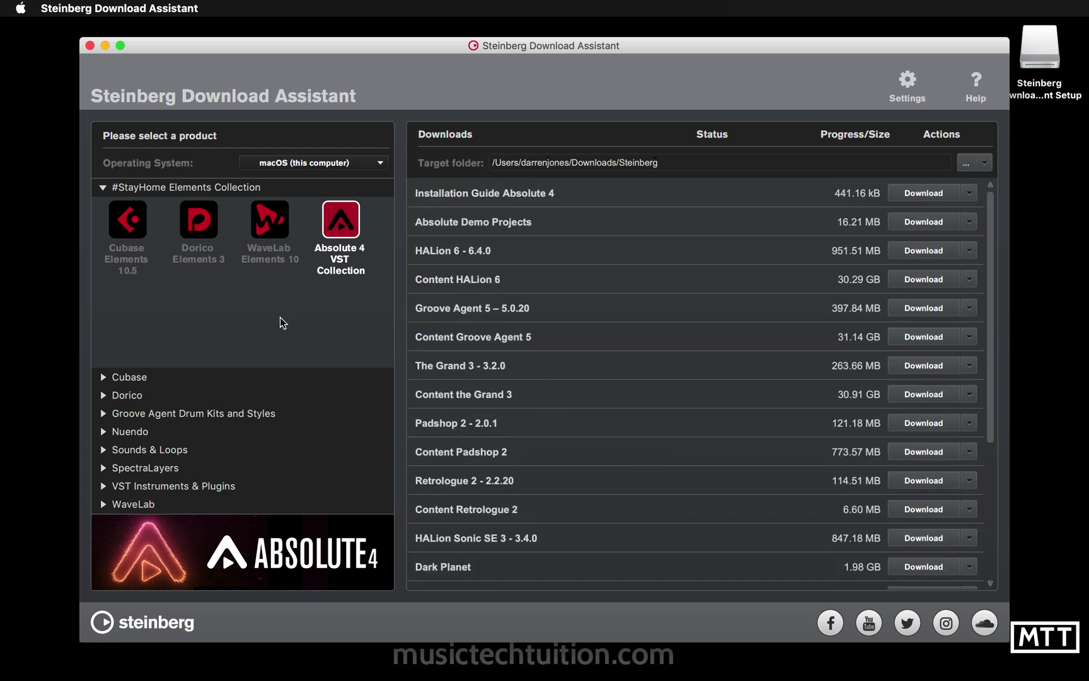
Download Cubase Elements 10.5.12- Full and open its downloaded installer disk image.
left_click(128, 228)
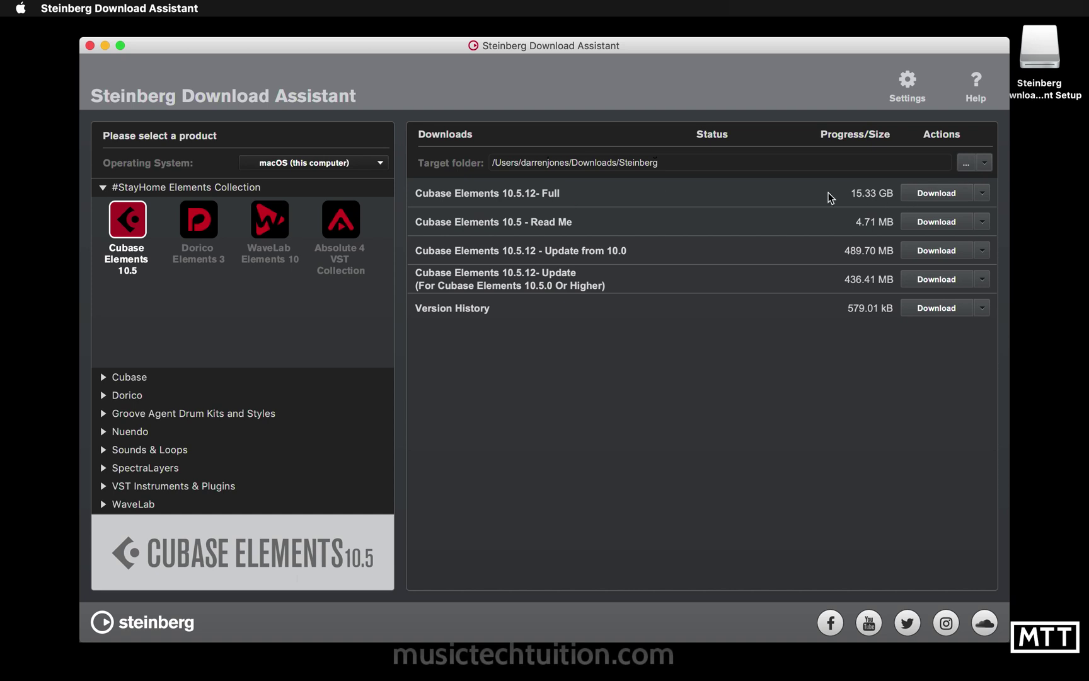
left_click(937, 196)
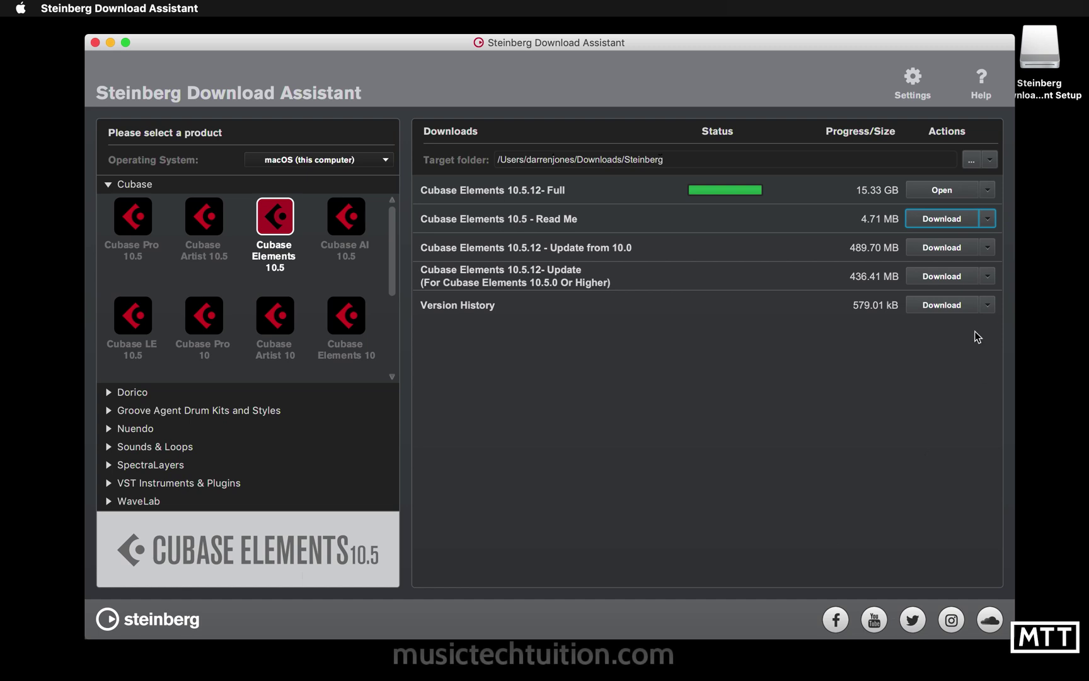
left_click(940, 191)
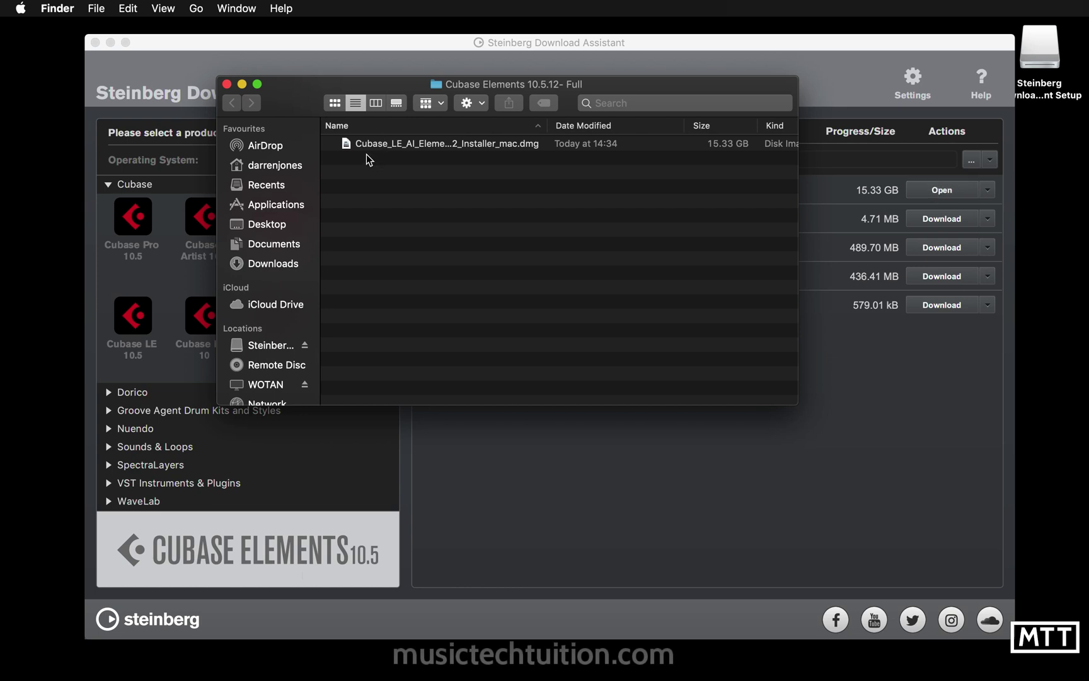
double_click(495, 145)
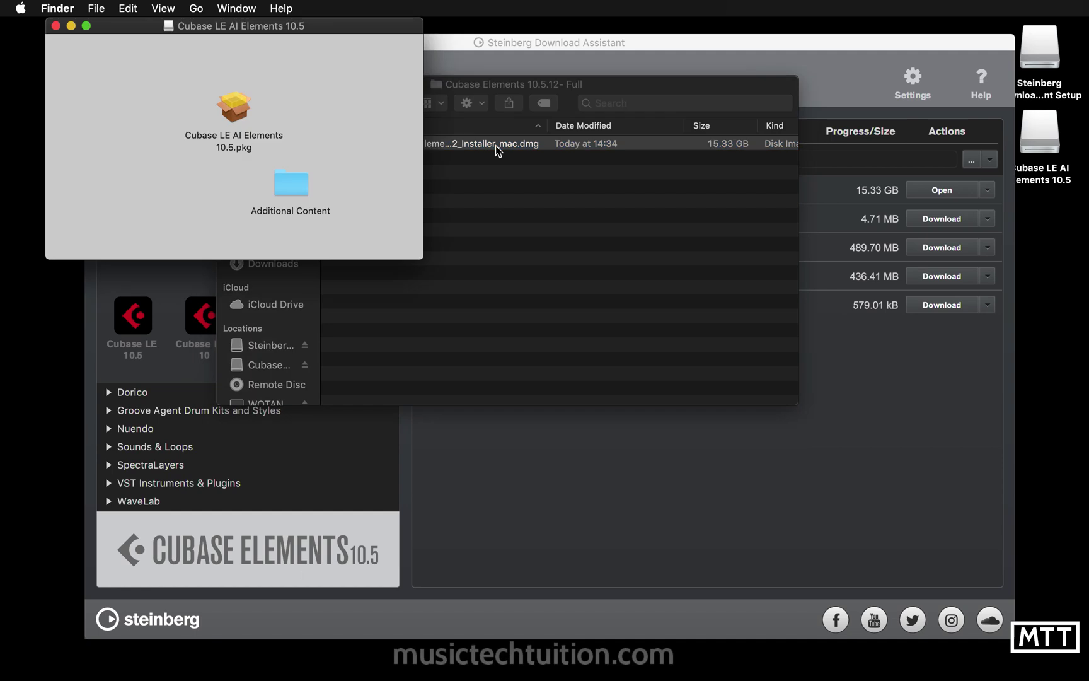
Launch the Cubase LE AI Elements 10.5 installer package, allow its compatibility check and agree to the software licence.
double_click(234, 108)
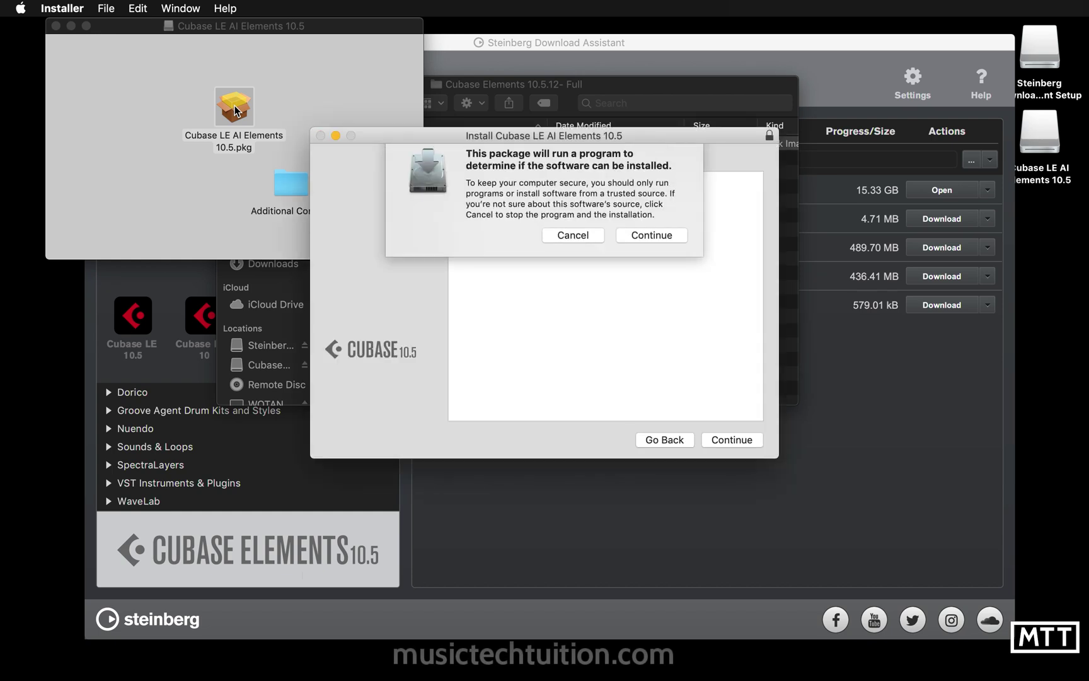
left_click(657, 248)
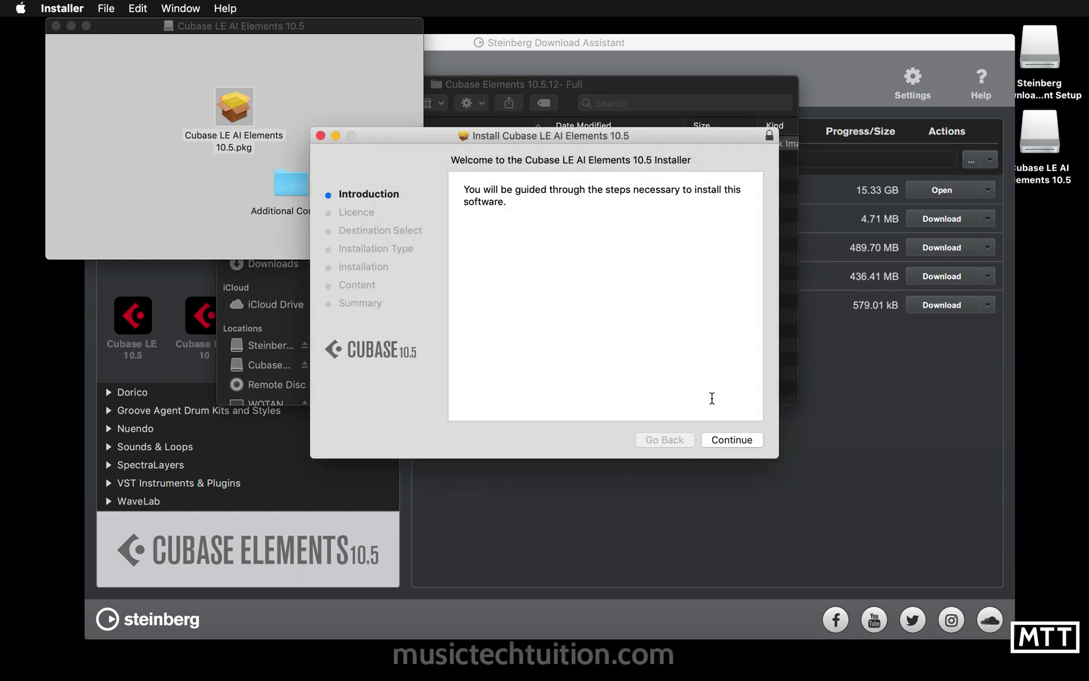
left_click(728, 441)
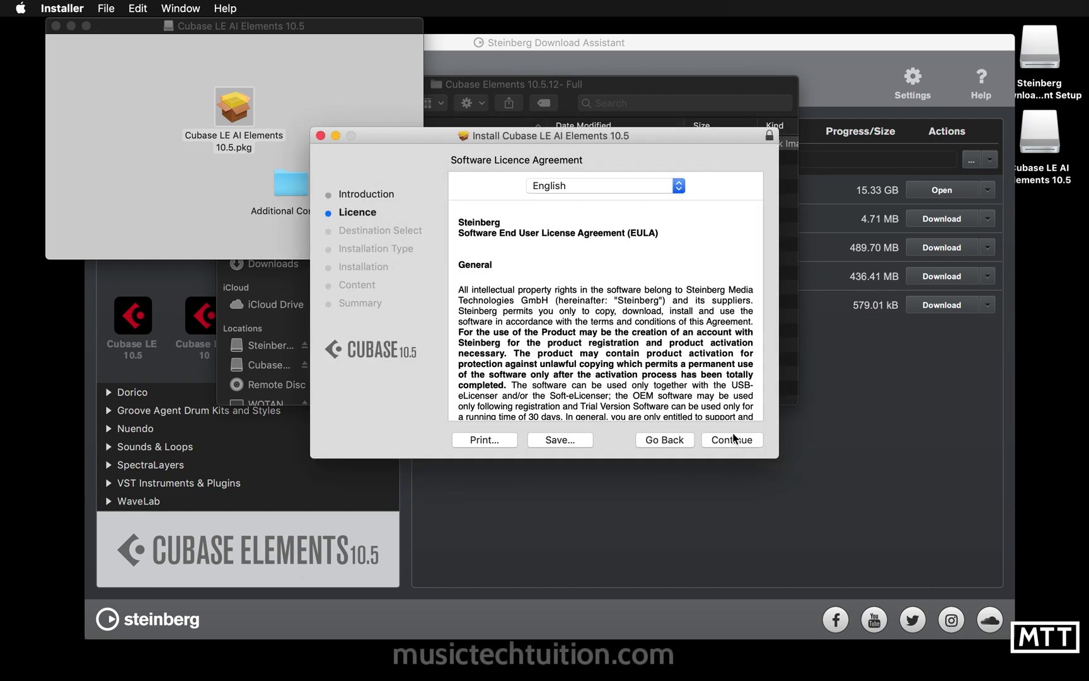
left_click(732, 440)
left_click(694, 256)
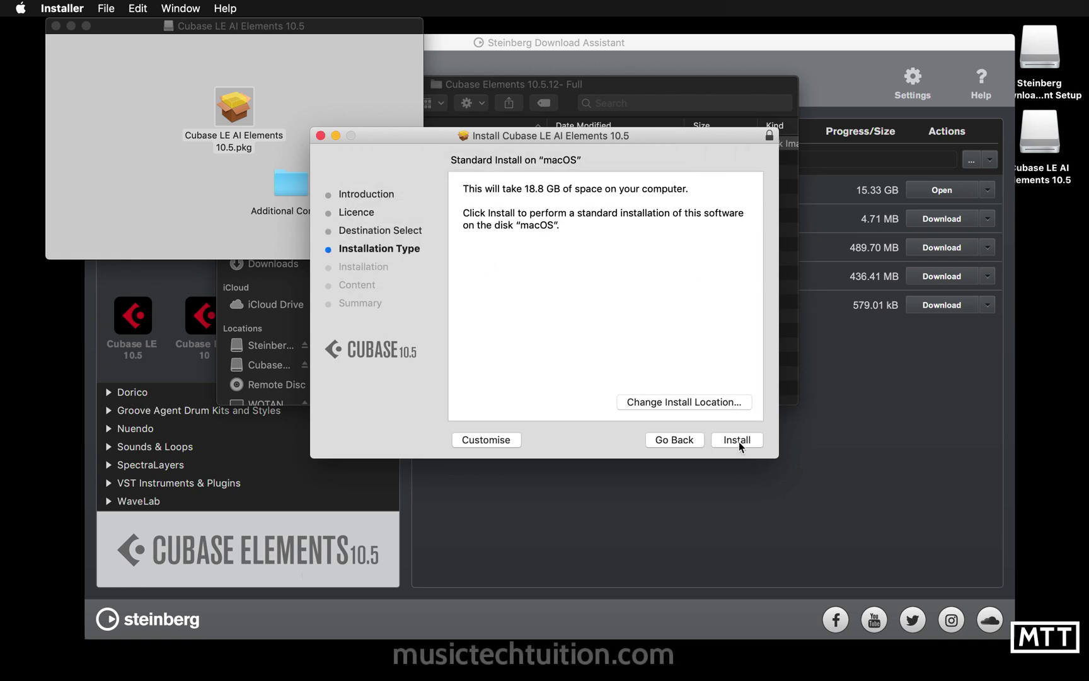
Run the standard Cubase LE AI Elements 10.5 installation with the computer account password and move the installer to the Trash.
left_click(738, 441)
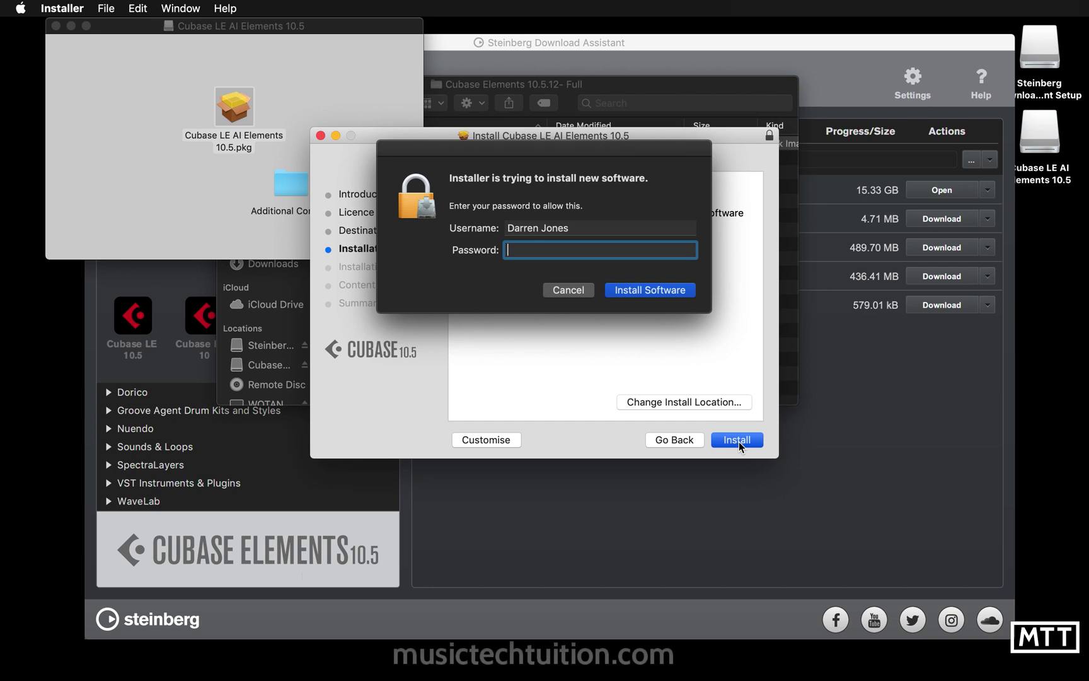
type("•••••••••")
key("Return")
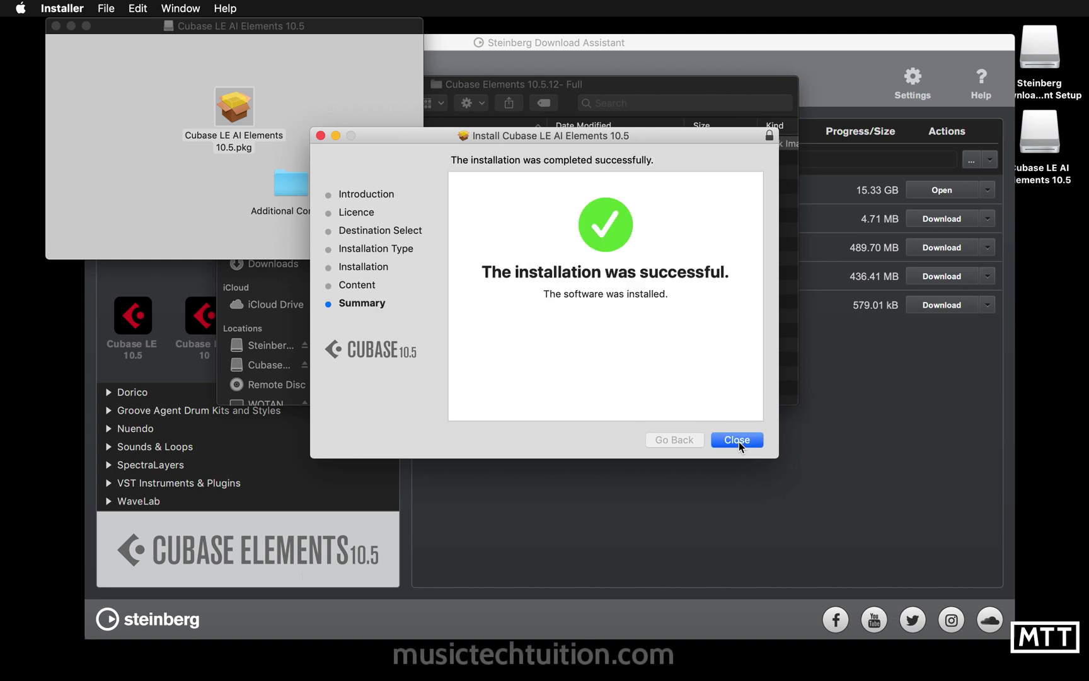
left_click(737, 440)
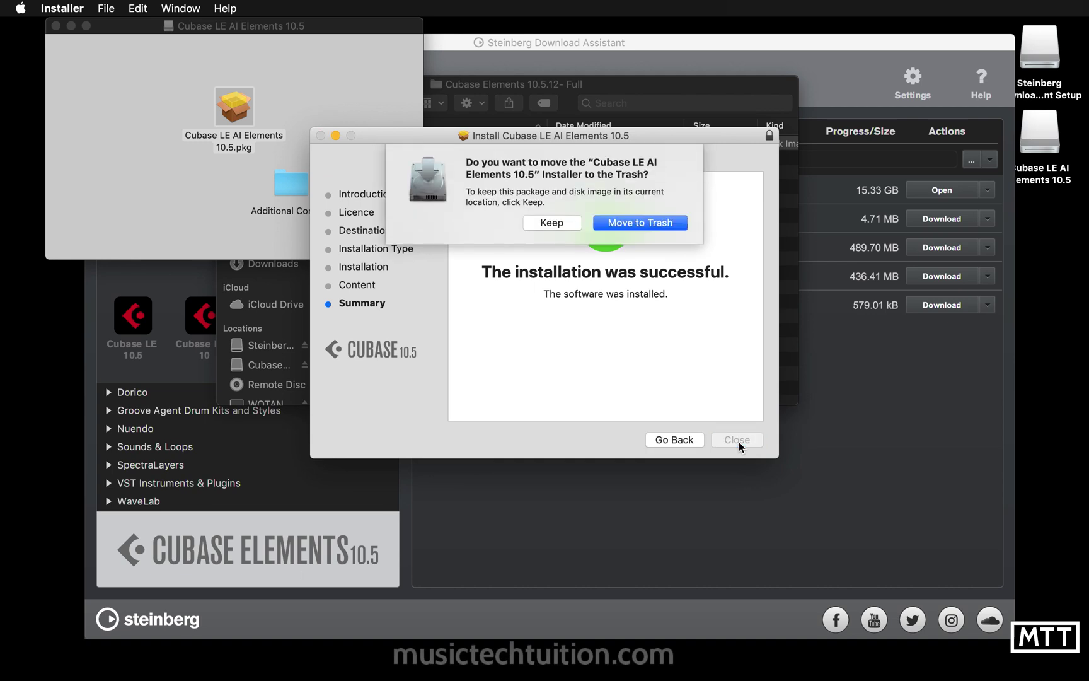
left_click(640, 224)
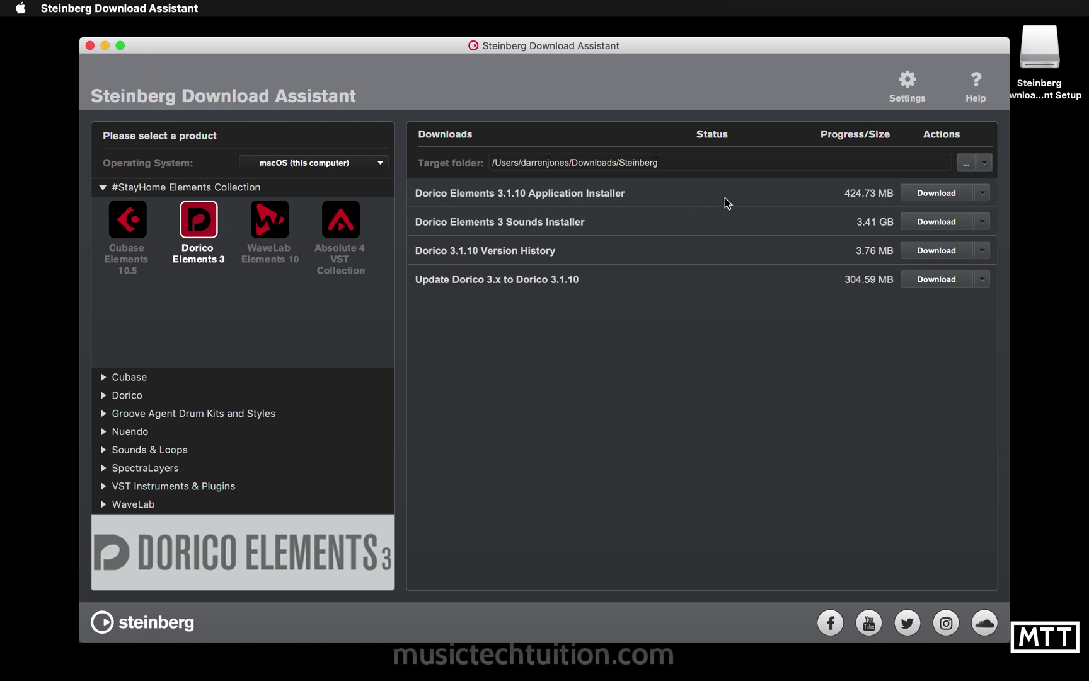
Download the Dorico Elements 3.1.10 Application Installer and open its disk image Dorico_3.1.10_Installer_mac.dmg.
left_click(939, 194)
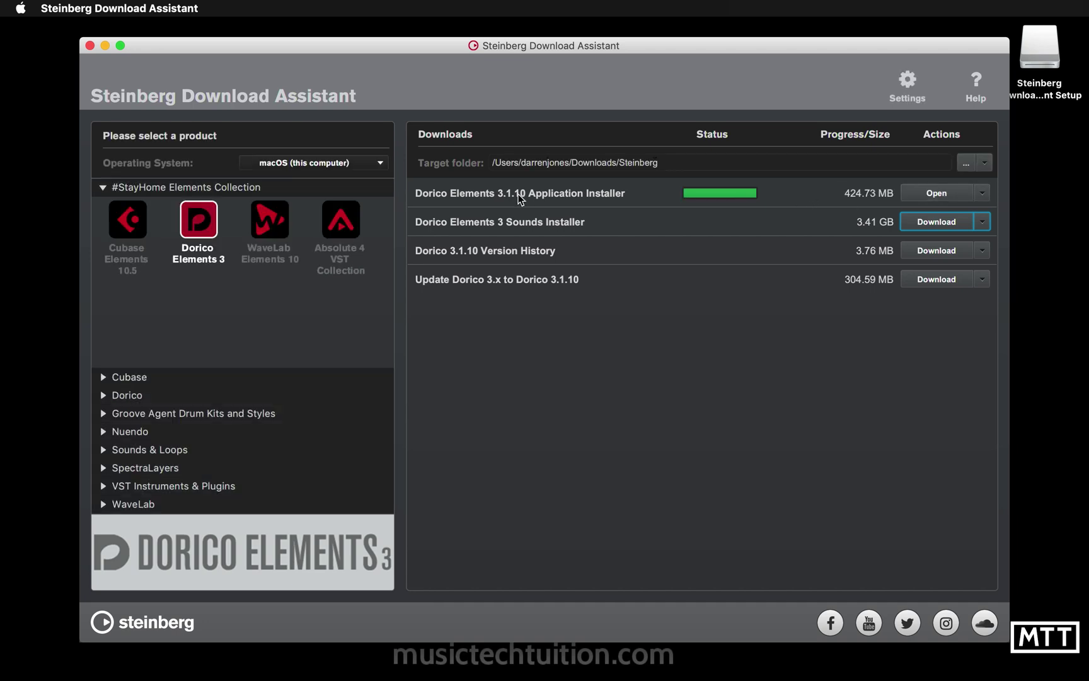
left_click(936, 194)
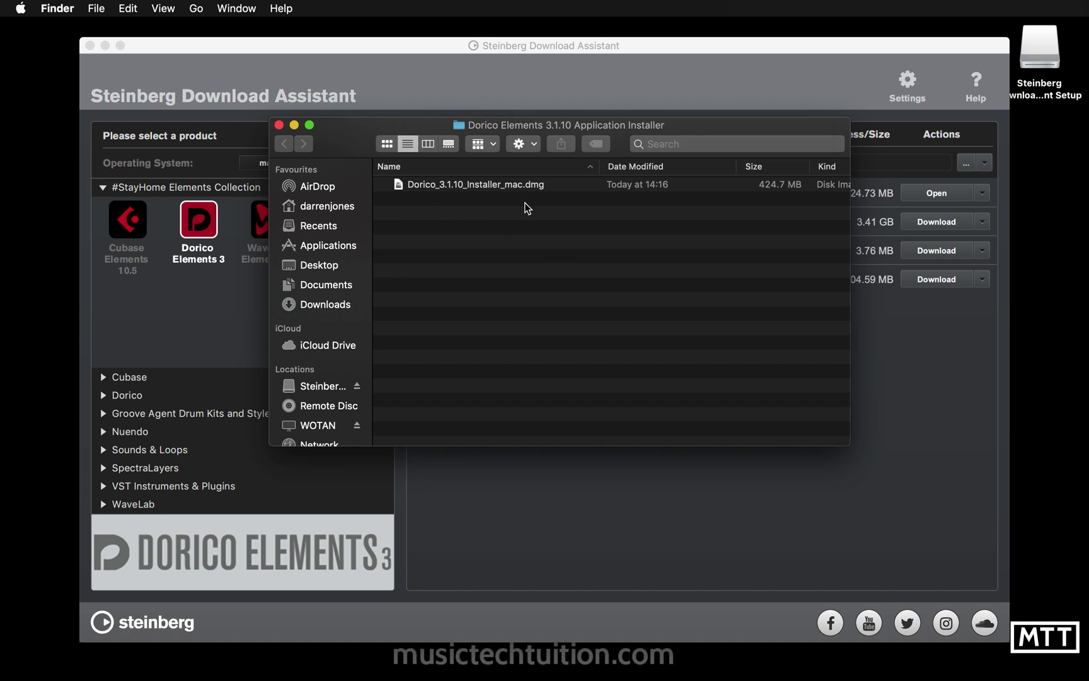
double_click(487, 186)
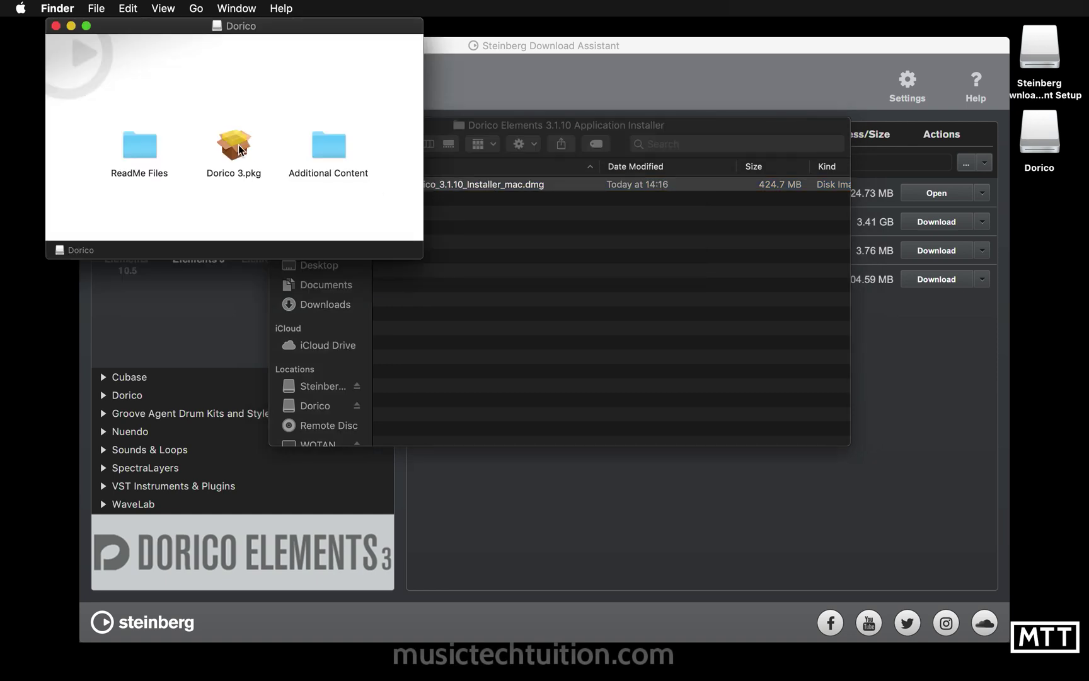
Launch the Dorico 3 installer package, allow its compatibility check and agree to the software licence.
left_click(240, 149)
double_click(240, 149)
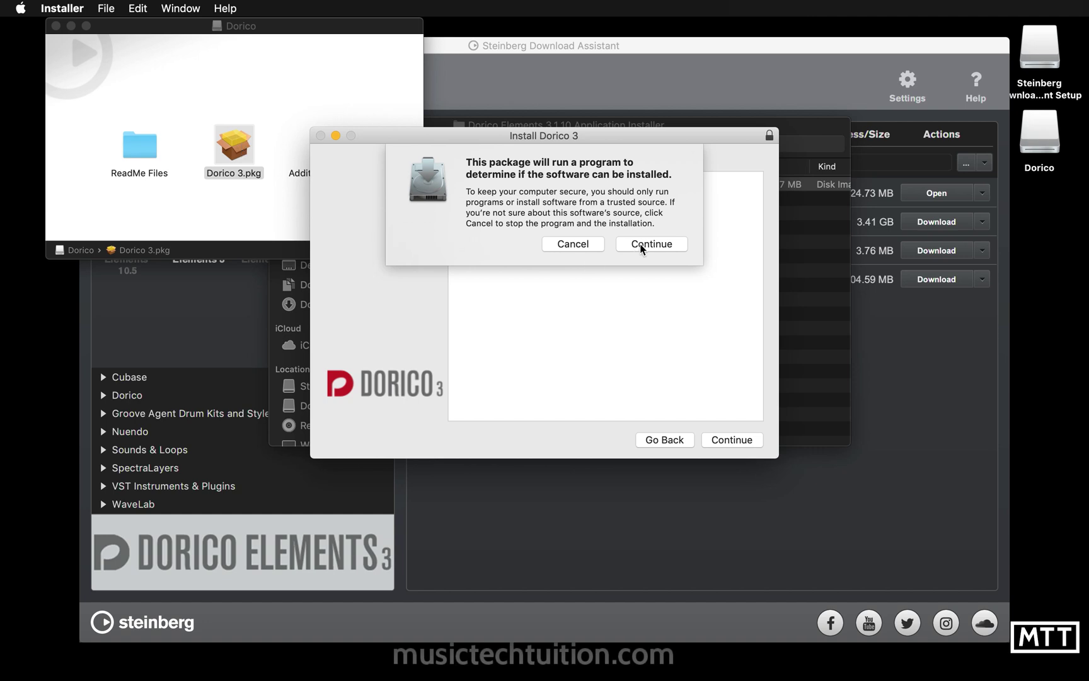
left_click(640, 245)
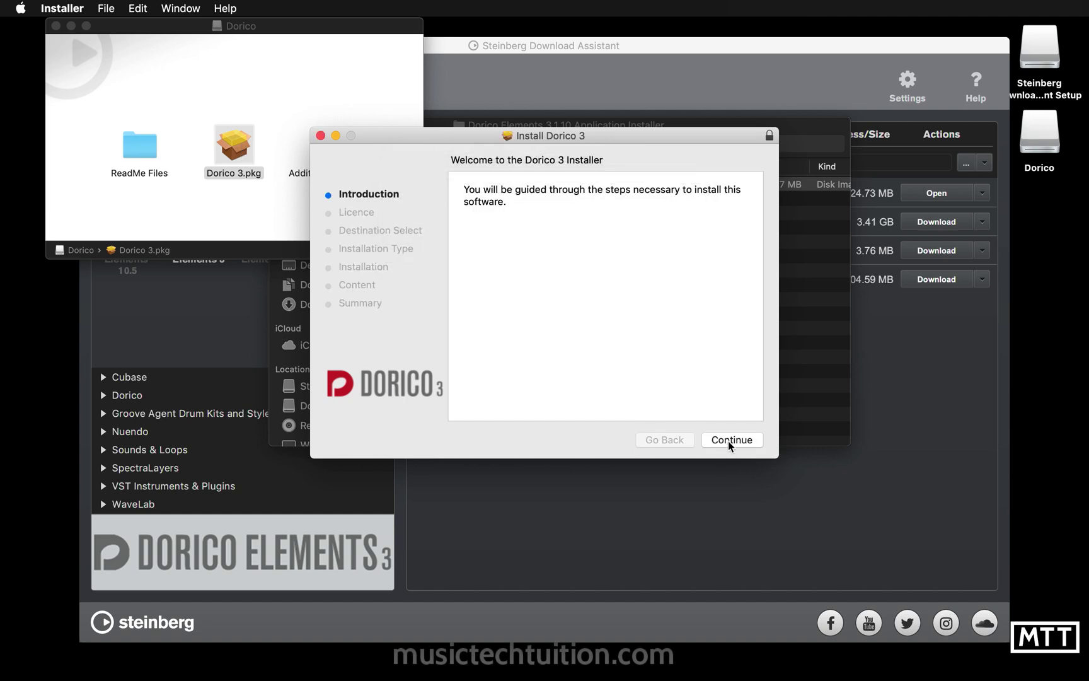
left_click(730, 440)
left_click(730, 439)
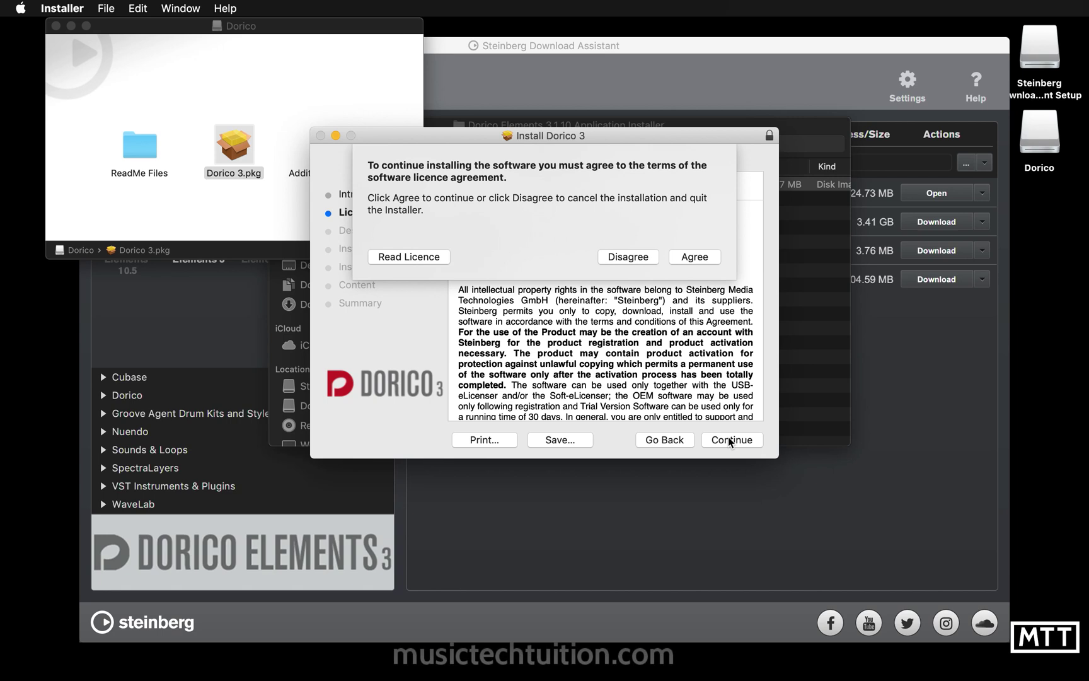
left_click(687, 261)
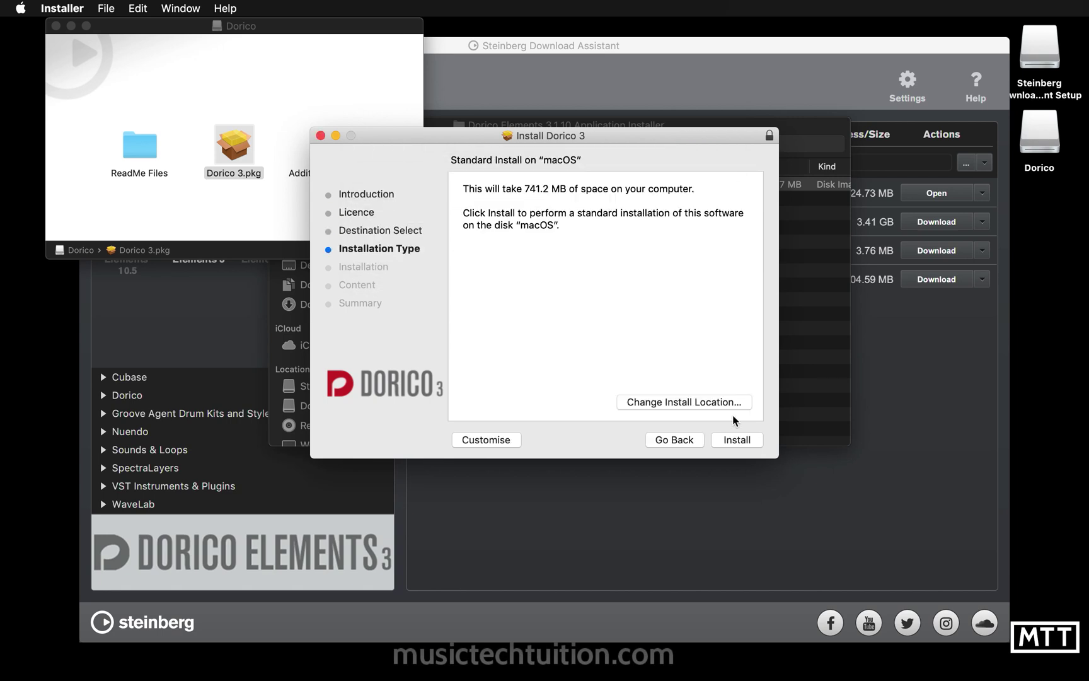
Run the standard Dorico 3 installation with the computer account password and move the installer to the Trash.
left_click(735, 440)
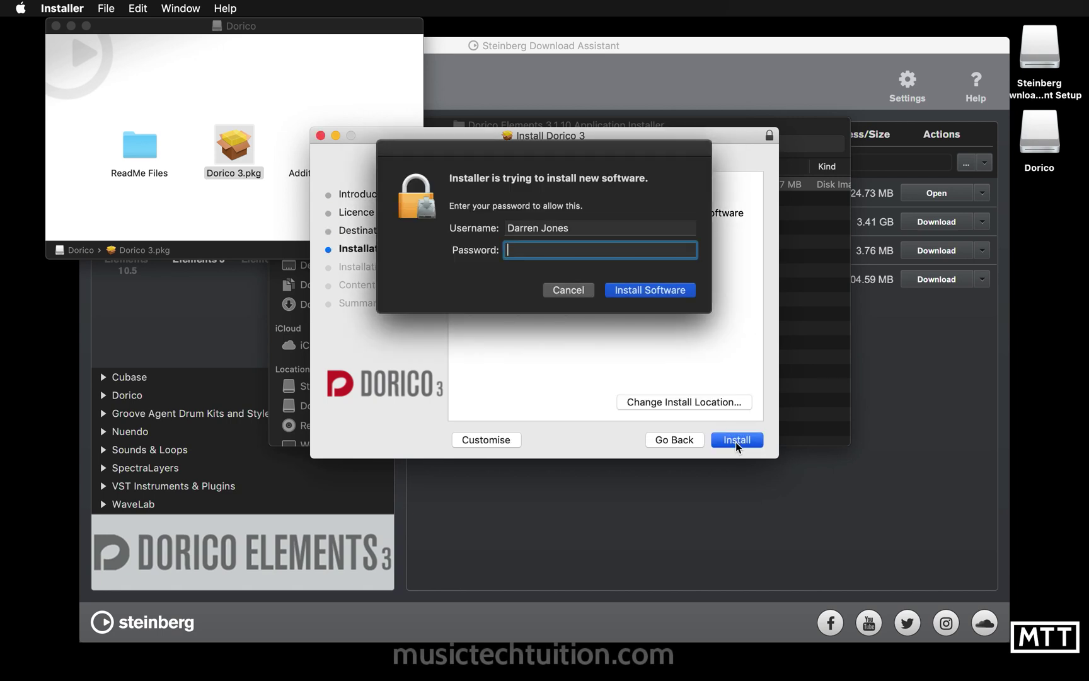
type("********")
key("Return")
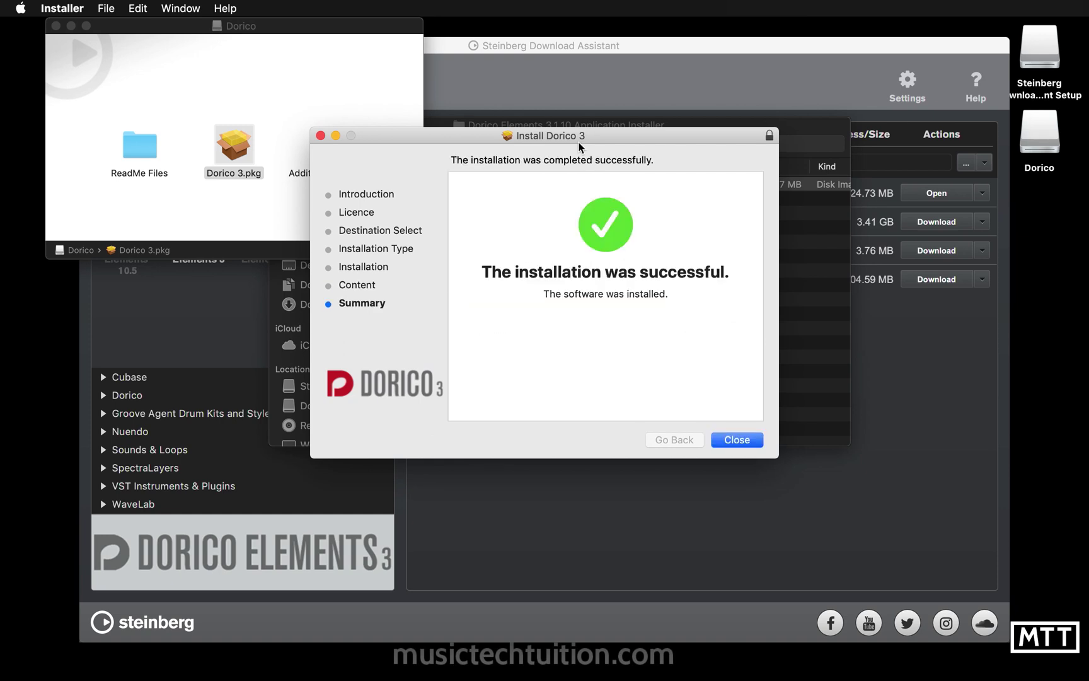
left_click(729, 440)
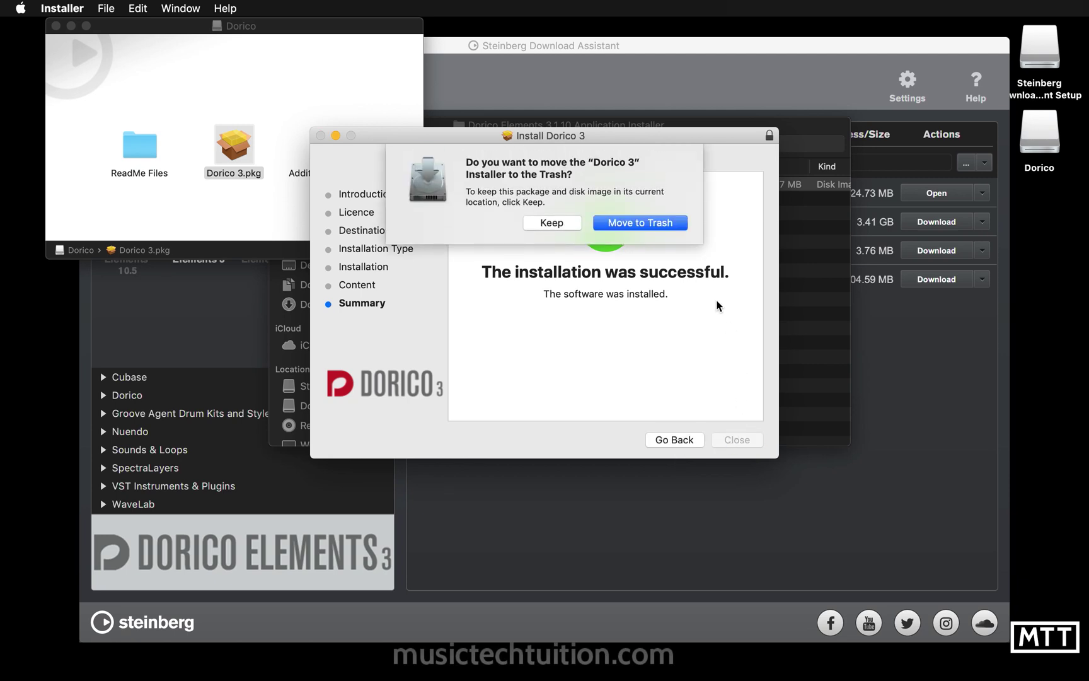
left_click(634, 224)
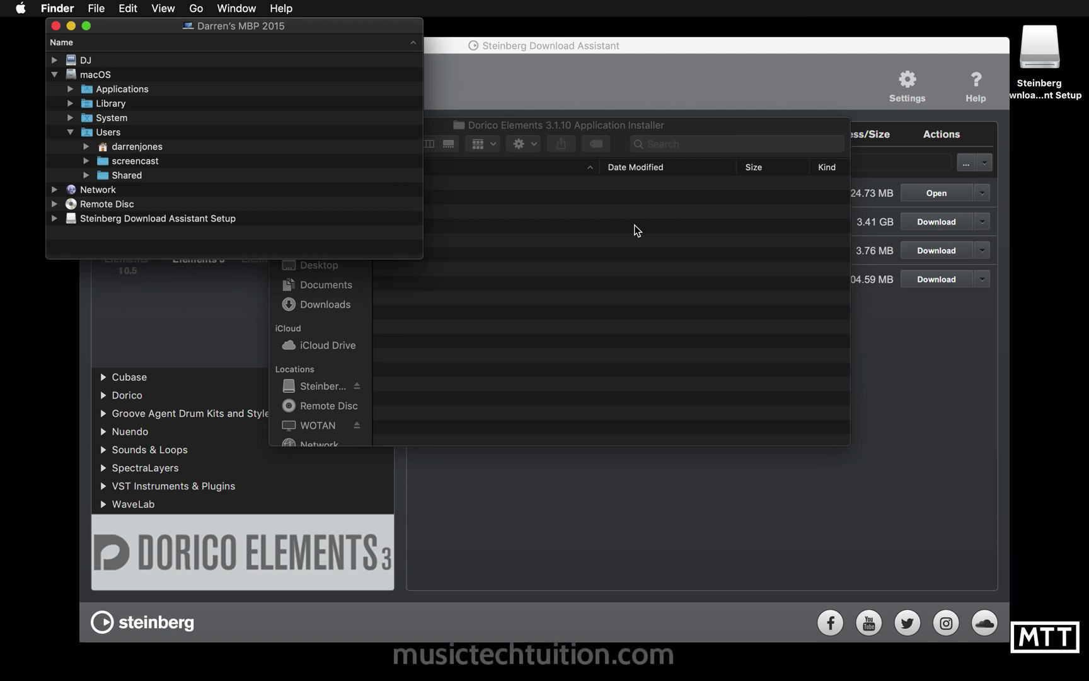
Return to the Steinberg Download Assistant, download the Dorico Elements 3 Sounds Installer and open its disk image.
left_click(682, 76)
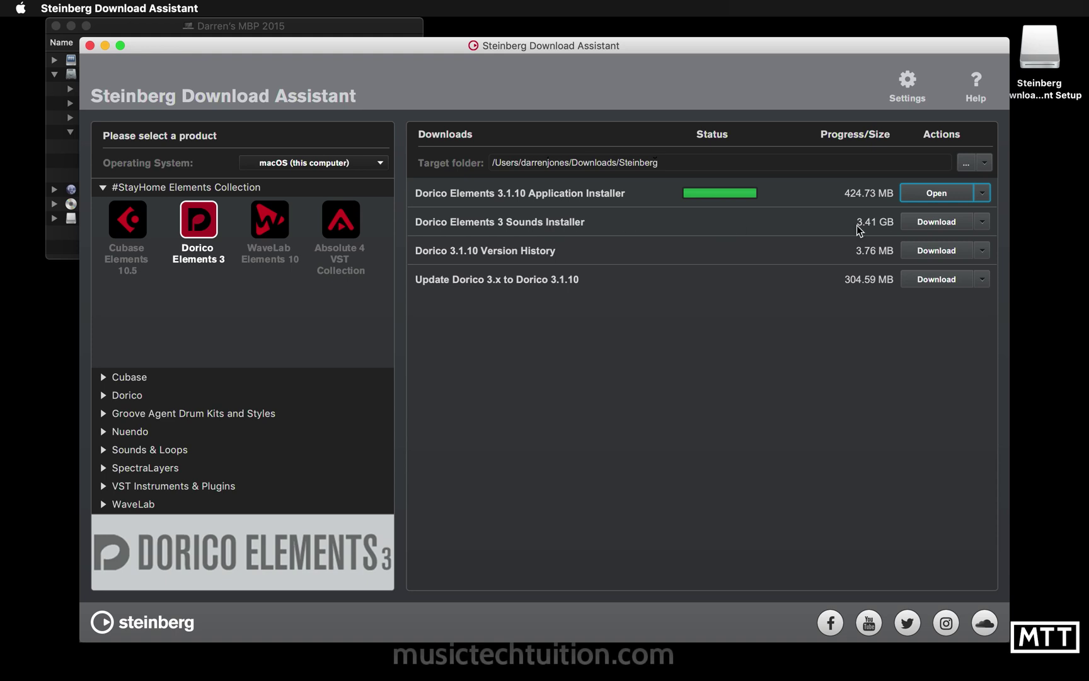
left_click(928, 226)
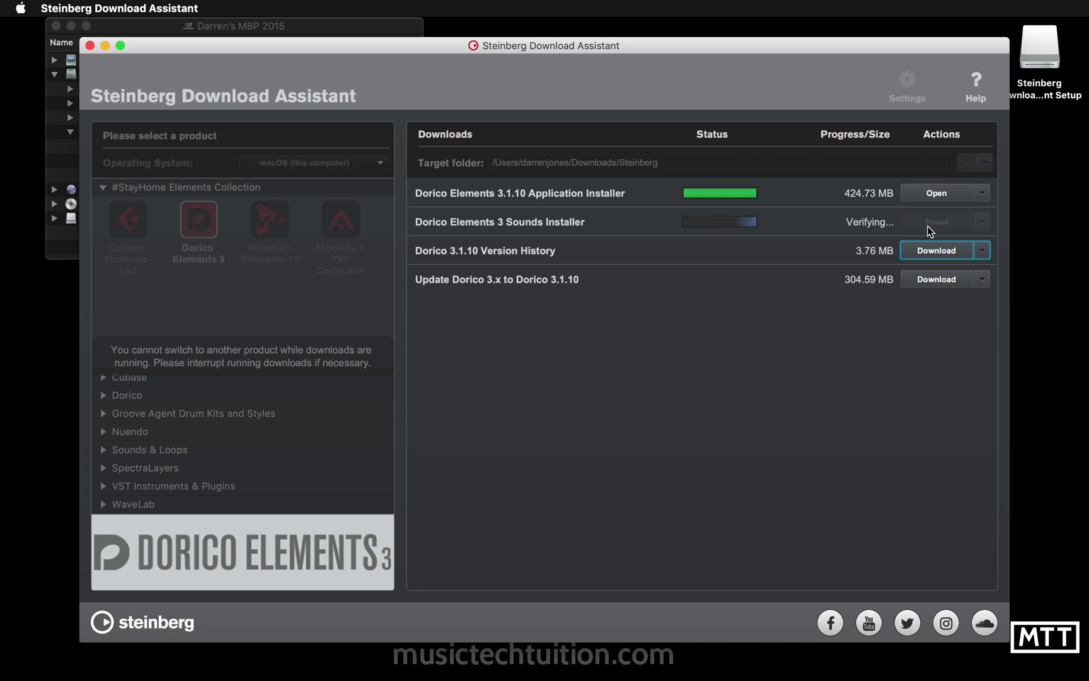
double_click(284, 102)
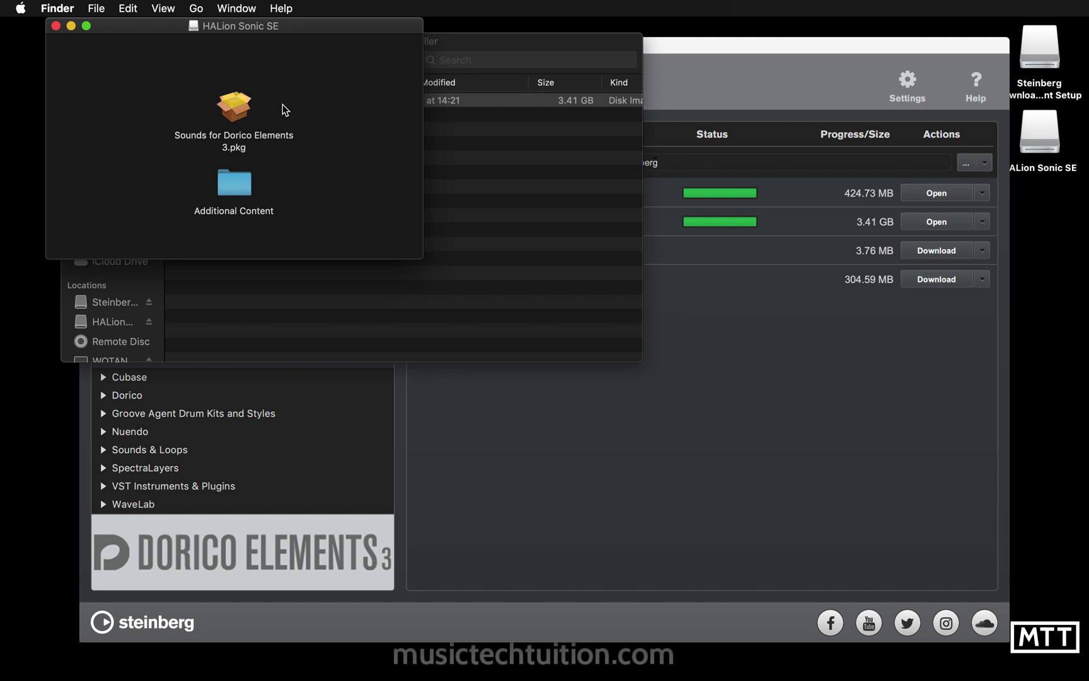
Launch the Sounds for Dorico Elements 3 package, allow its compatibility check and agree to the software licence.
double_click(237, 112)
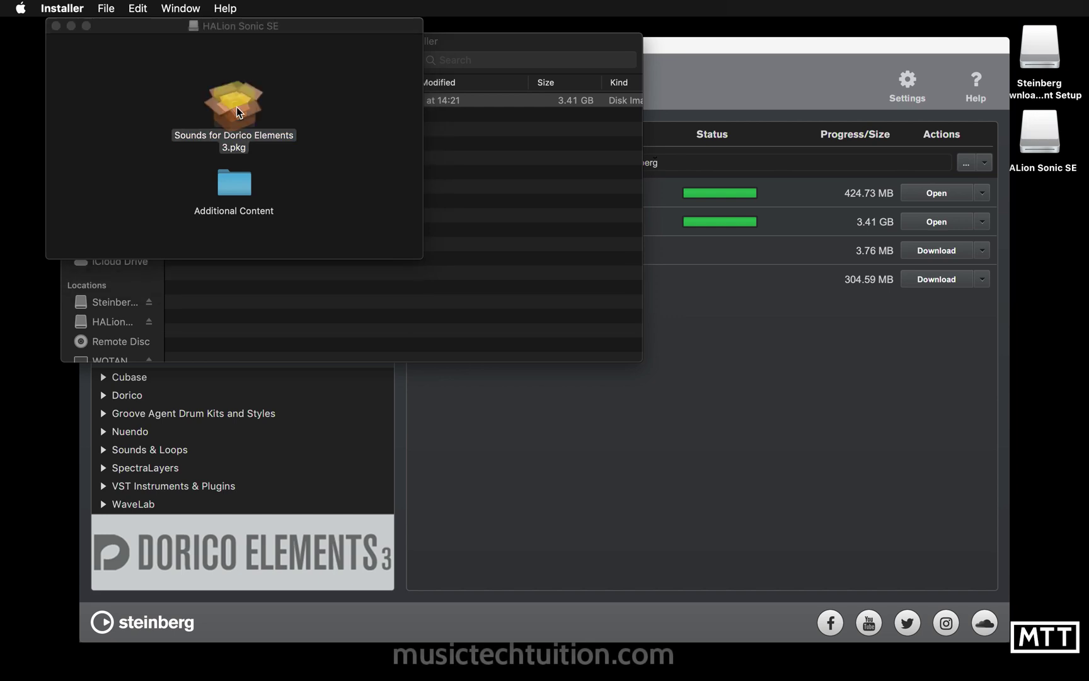
left_click(635, 245)
left_click(737, 440)
left_click(738, 439)
left_click(693, 253)
Install Sounds for Dorico Elements 3 with the computer account password and move the installer to the Trash.
left_click(733, 439)
type("•••••••")
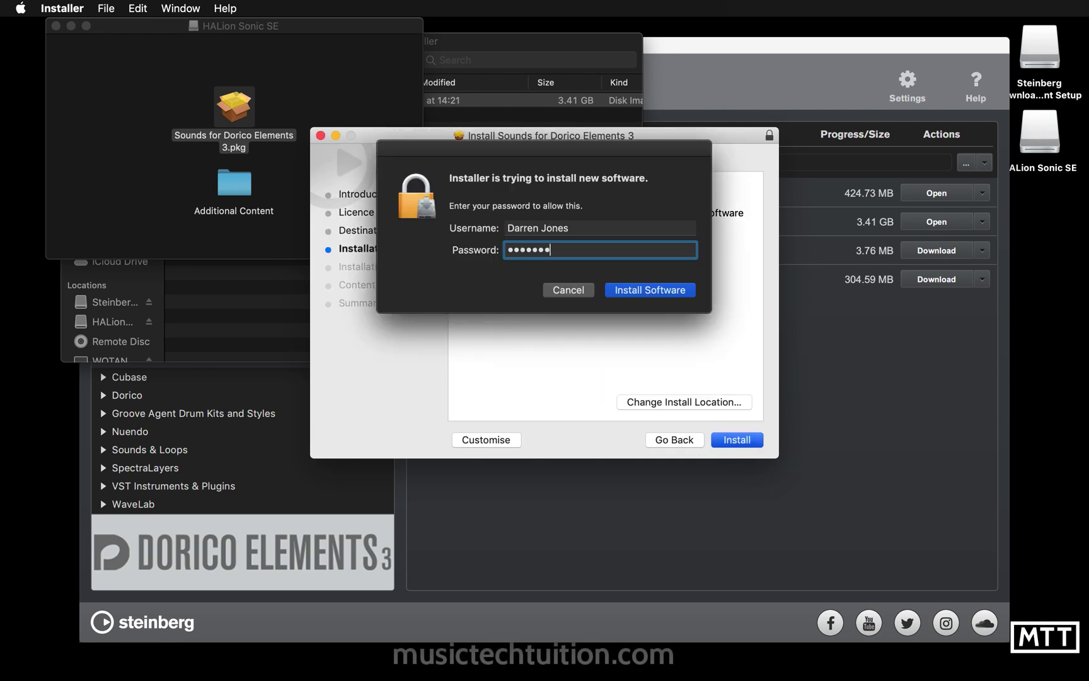
key("Return")
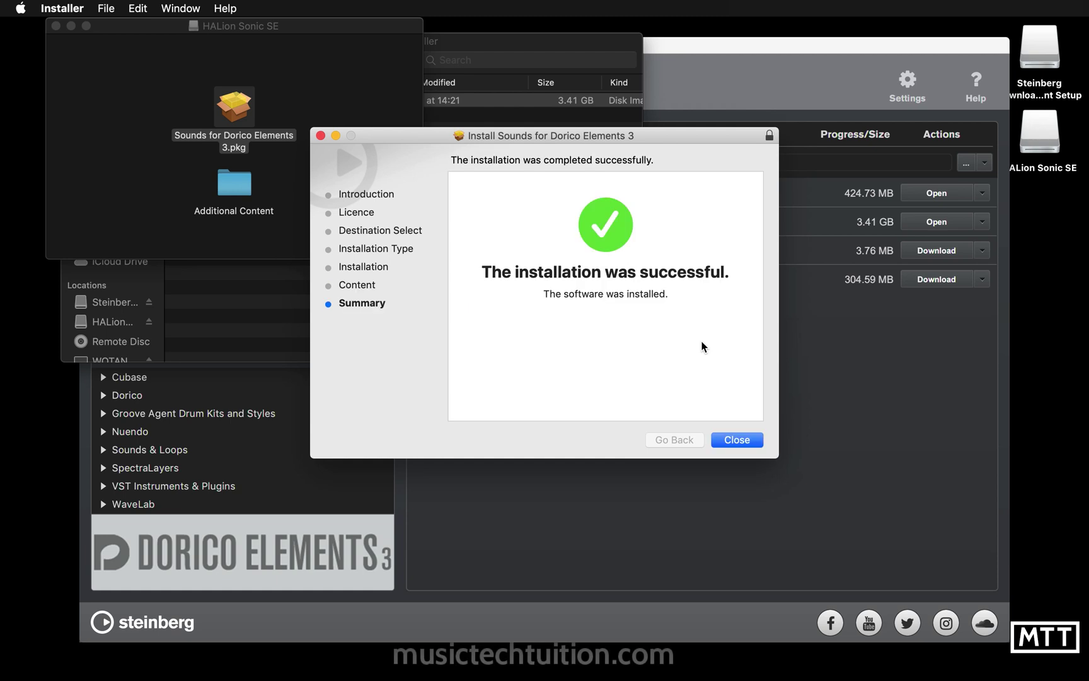
left_click(737, 439)
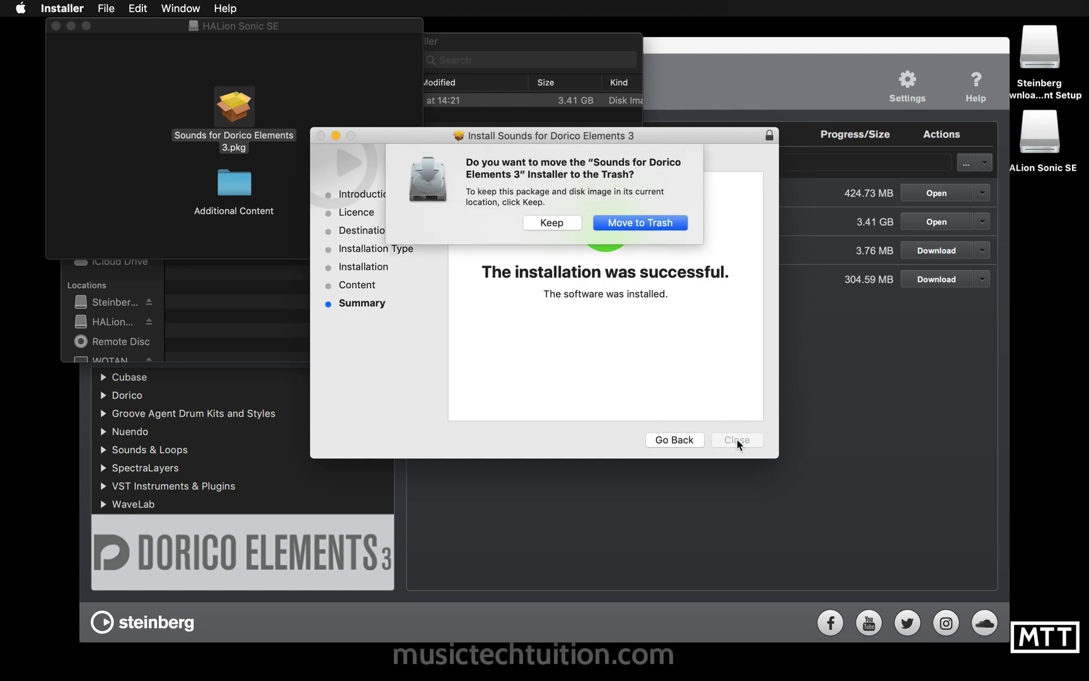
left_click(639, 223)
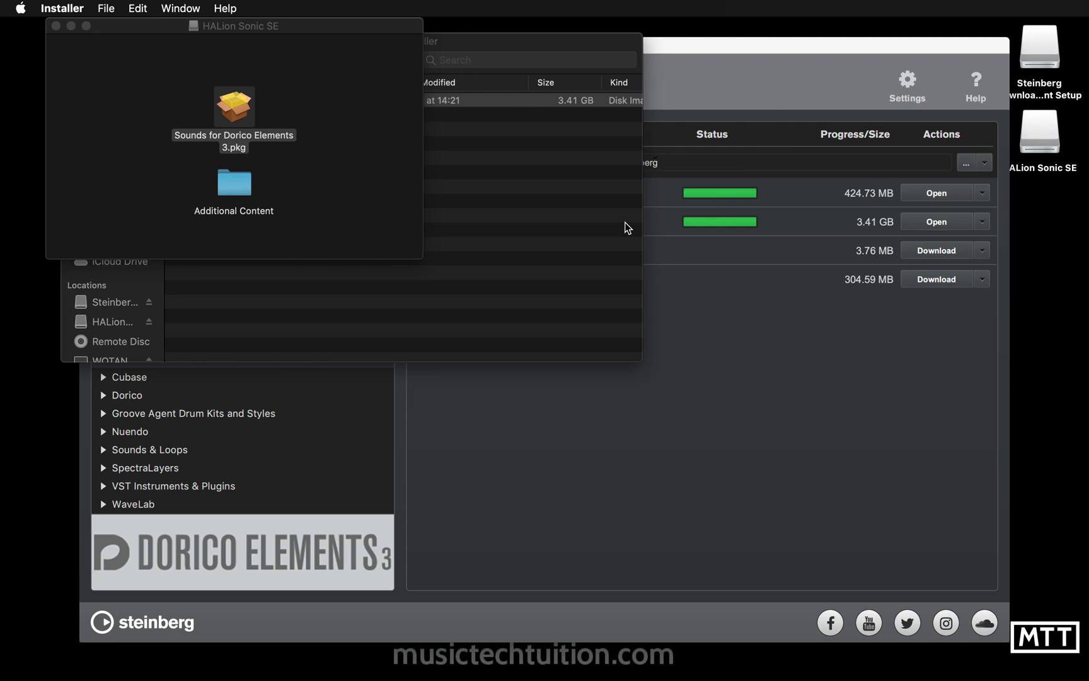
Close the leftover Finder windows and return to the Steinberg Download Assistant.
left_click(70, 41)
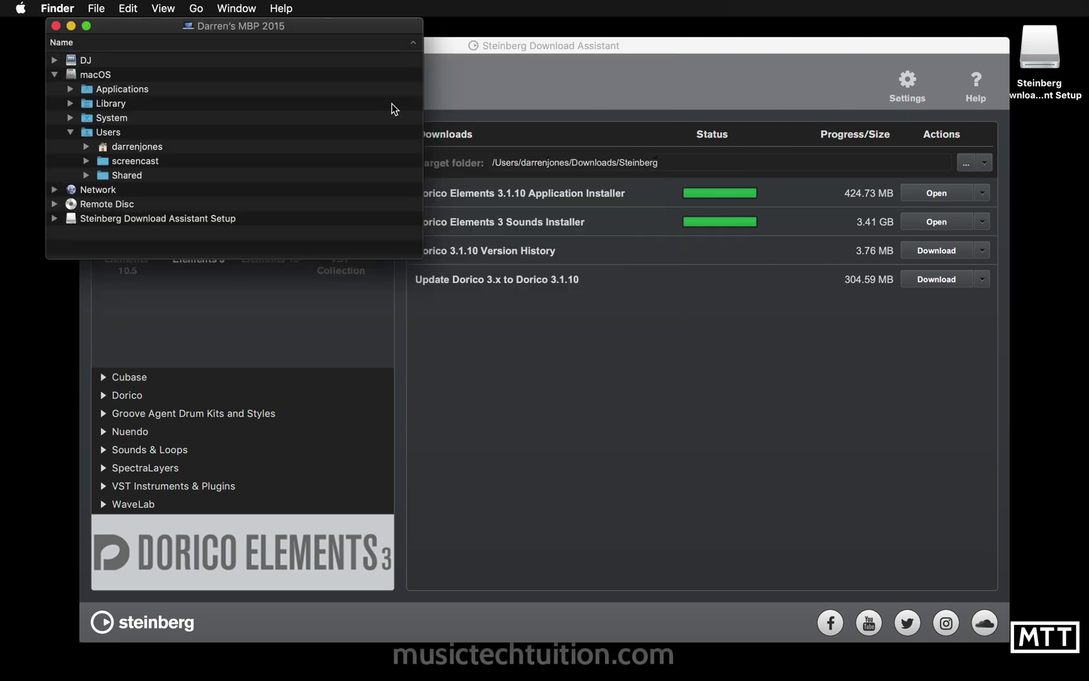
left_click(55, 25)
left_click(481, 85)
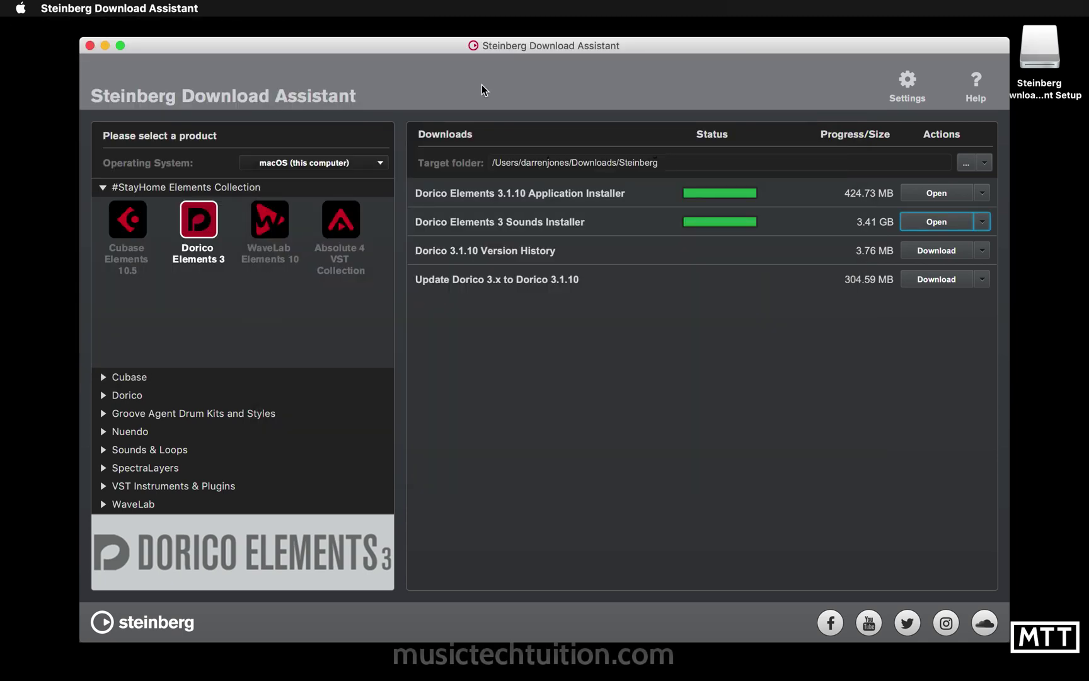
Download WL Elements 10.0.20 Full for WaveLab Elements 10 and open its installer disk image.
left_click(261, 237)
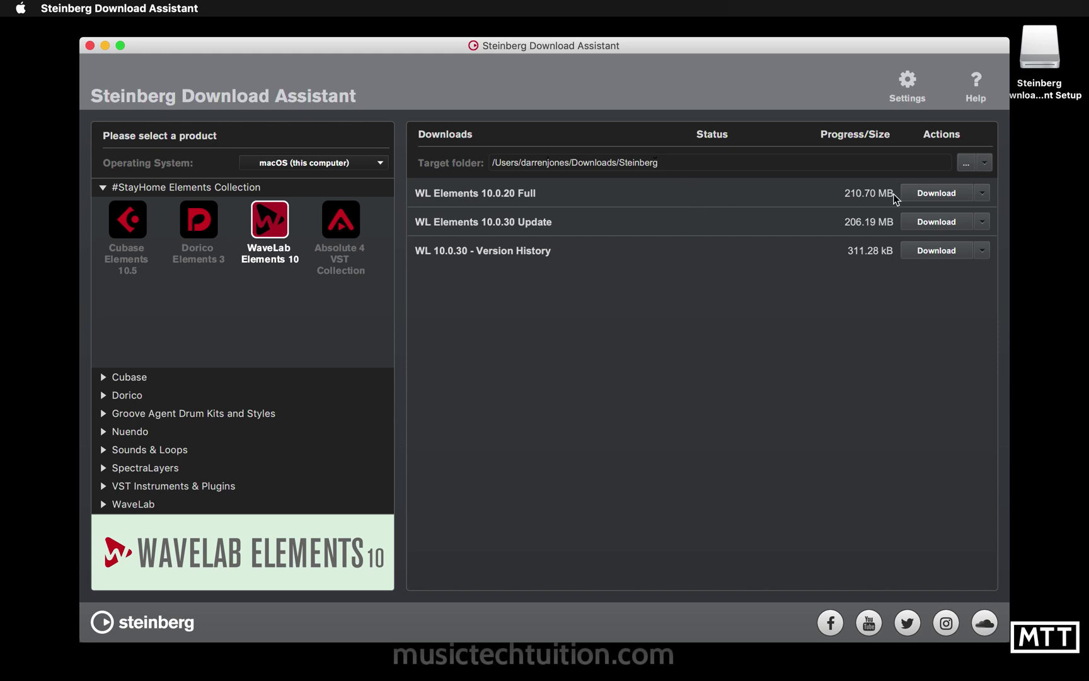
left_click(921, 192)
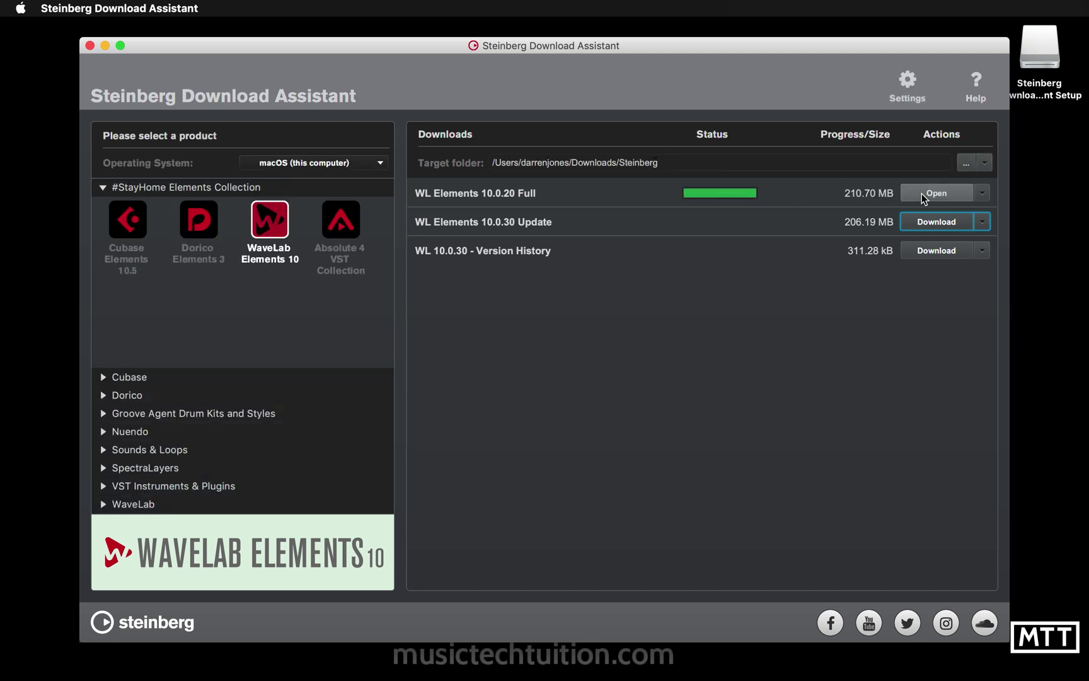
left_click(922, 196)
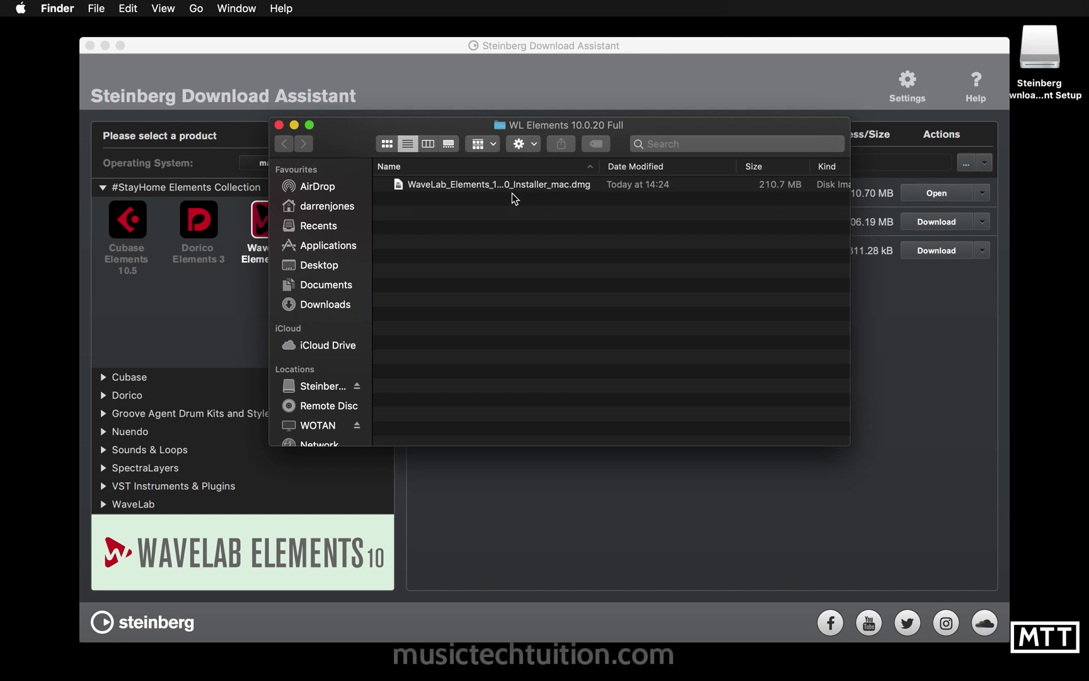
double_click(490, 185)
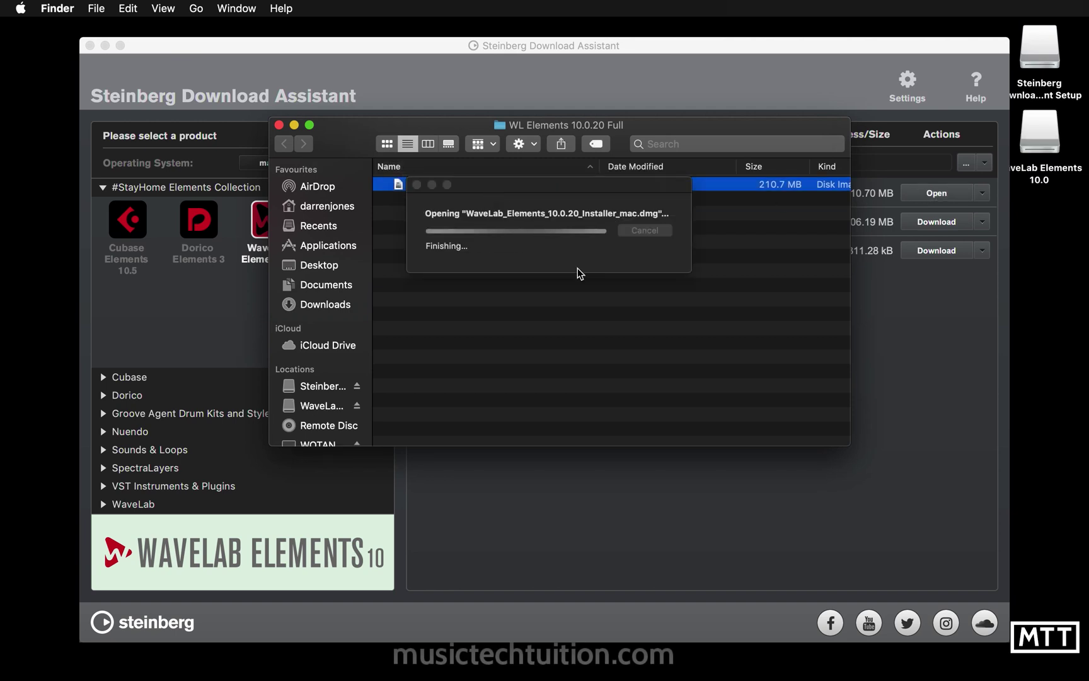
Launch the WaveLab Elements 10.0 package, allow its compatibility check and agree to the software licence.
double_click(297, 154)
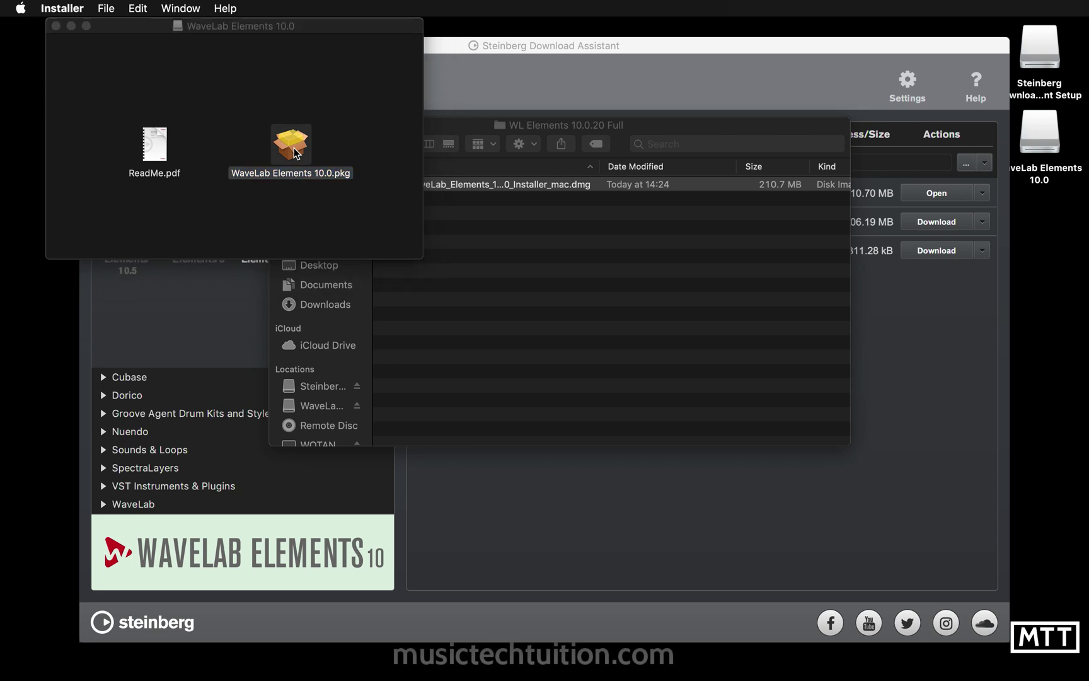
left_click(655, 251)
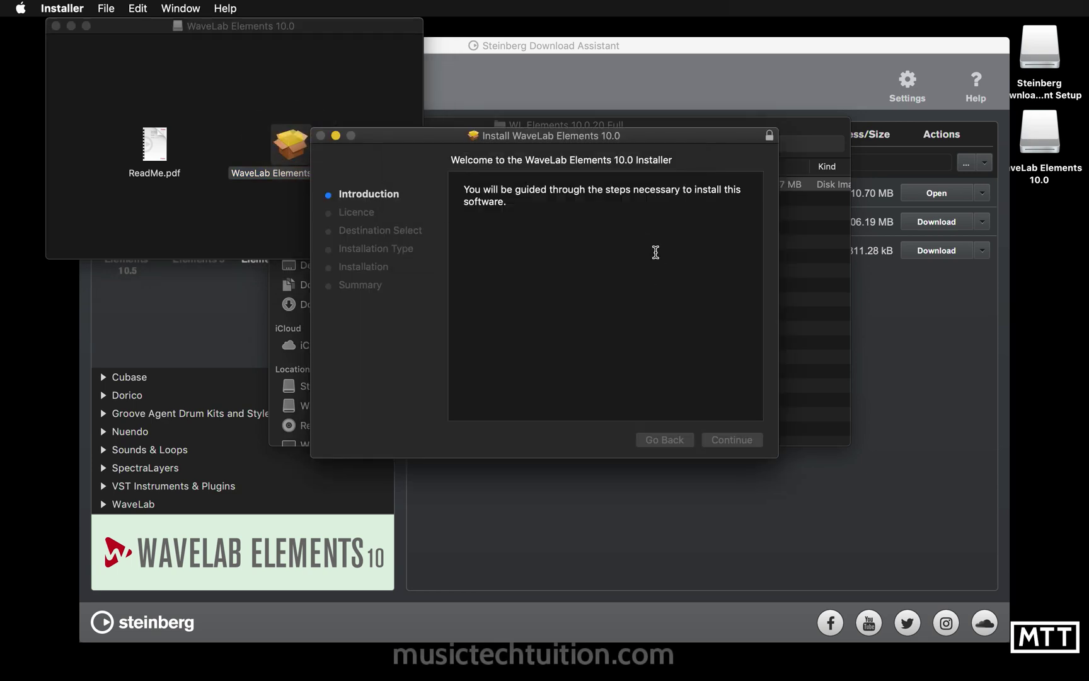
left_click(733, 445)
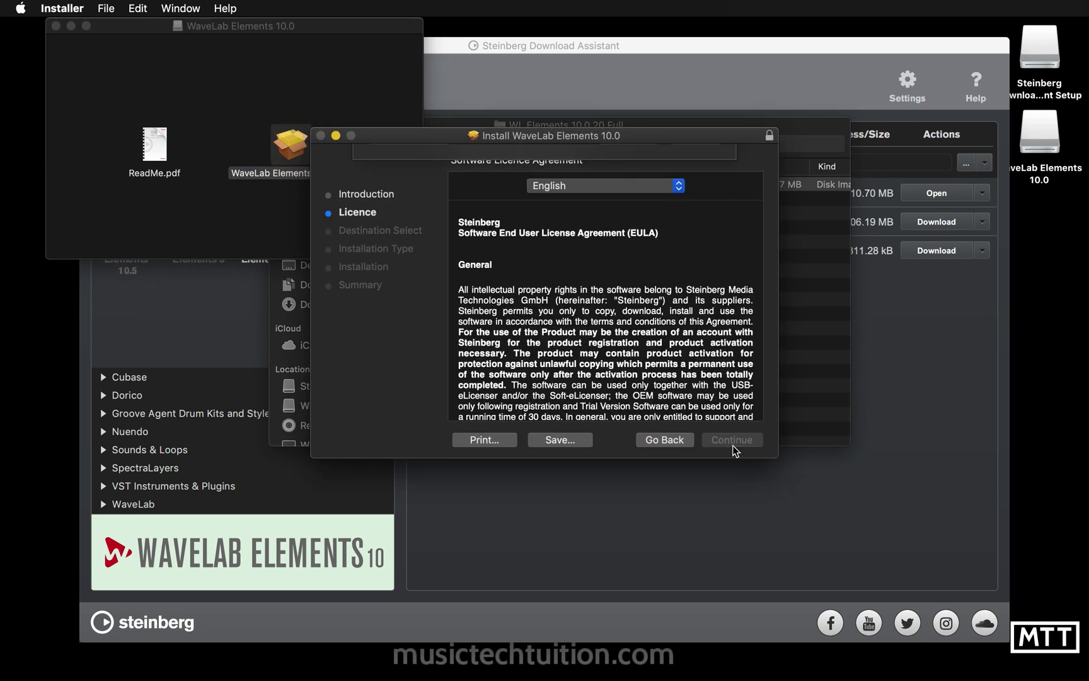
left_click(732, 445)
left_click(689, 256)
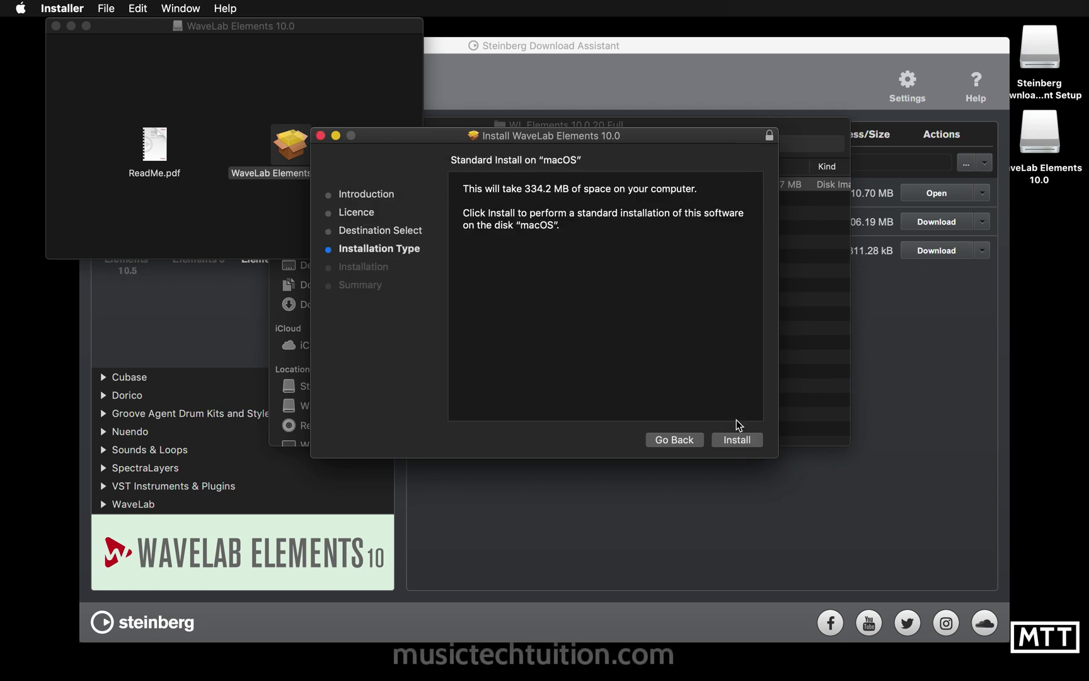
Install WaveLab Elements 10.0 with the computer account password, move the installer to the Trash and close the Finder window.
left_click(731, 440)
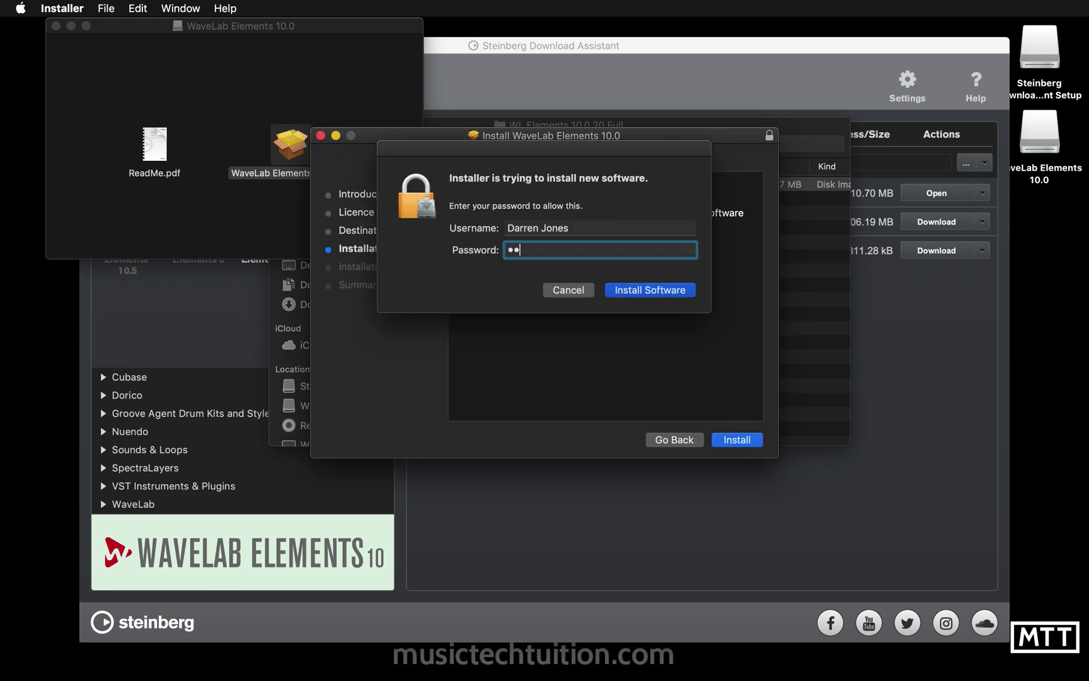
key("Return")
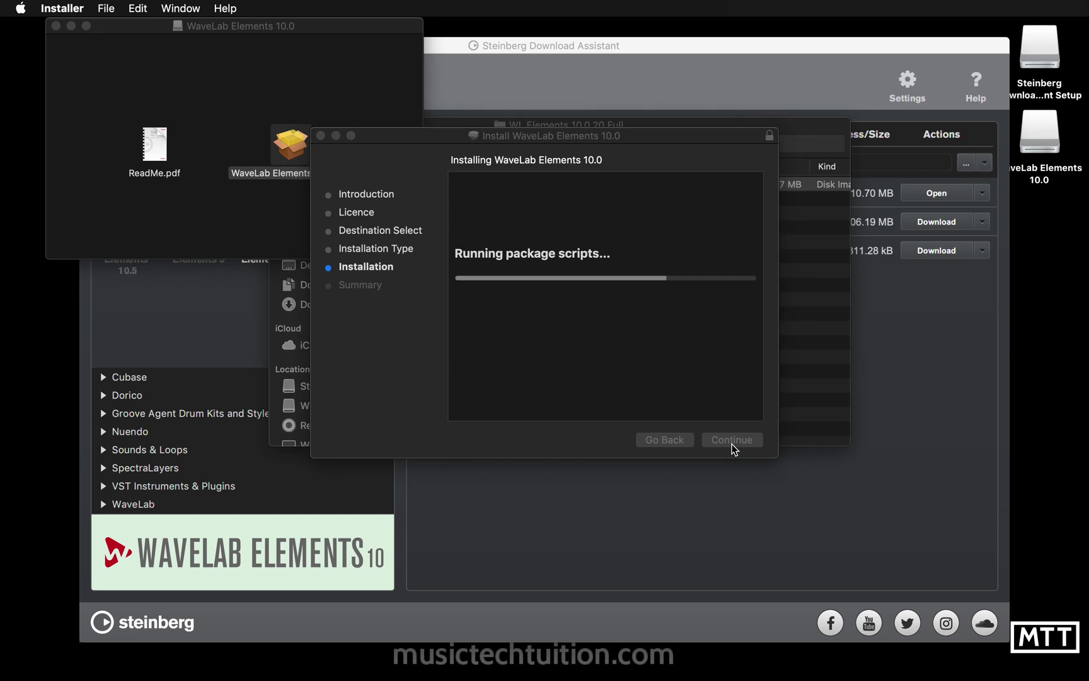
left_click(731, 443)
left_click(641, 222)
key("super+w")
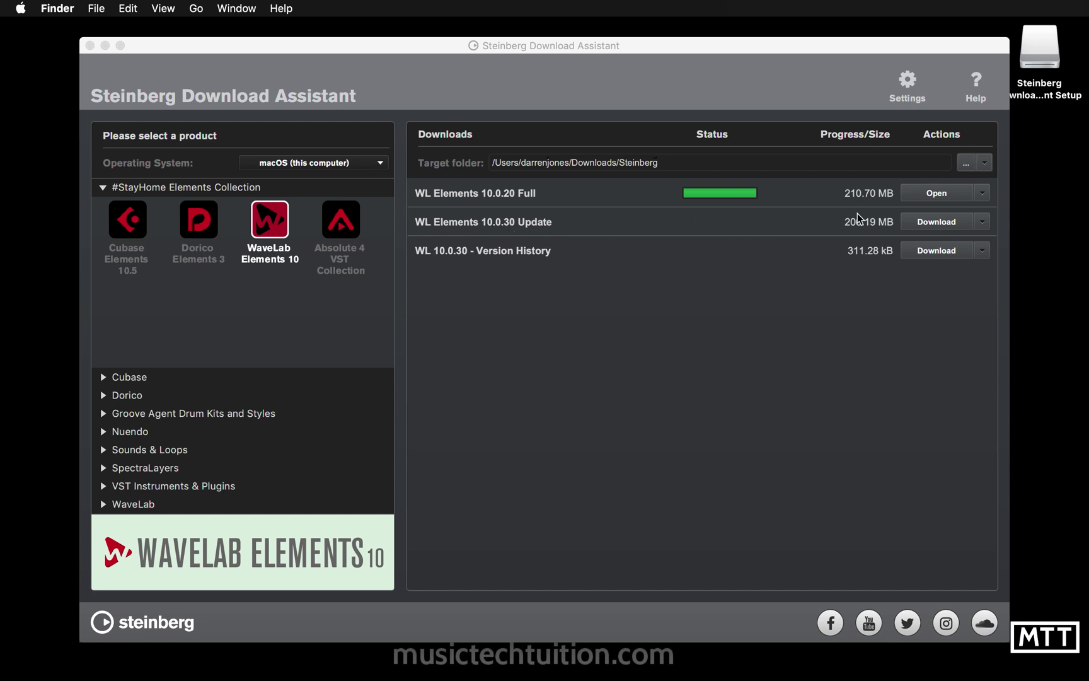
Download WL Elements 10.0.30 Update for WaveLab Elements 10 and open its installer disk image.
left_click(930, 221)
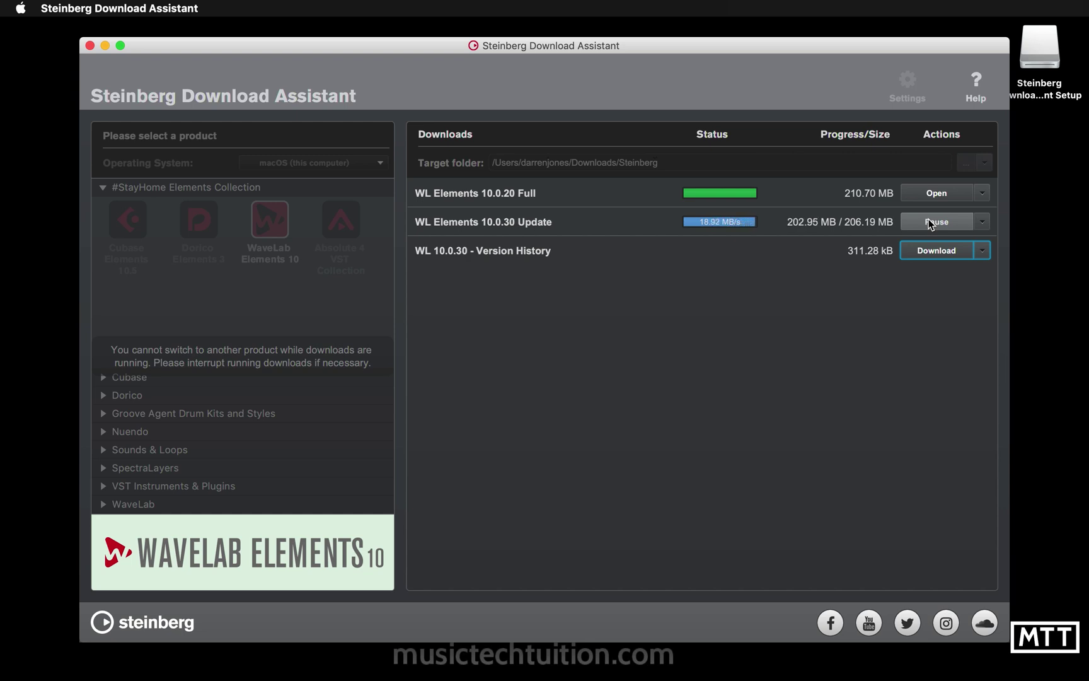
left_click(931, 221)
double_click(541, 185)
Launch the WaveLab Elements 10.0 Update package, allow its compatibility check and agree to the software licence.
left_click(652, 243)
left_click(731, 439)
left_click(732, 440)
left_click(695, 252)
Install the WaveLab Elements 10.0 Update with the computer account password, move its installer to the Trash and close the Finder window.
left_click(737, 440)
type("•")
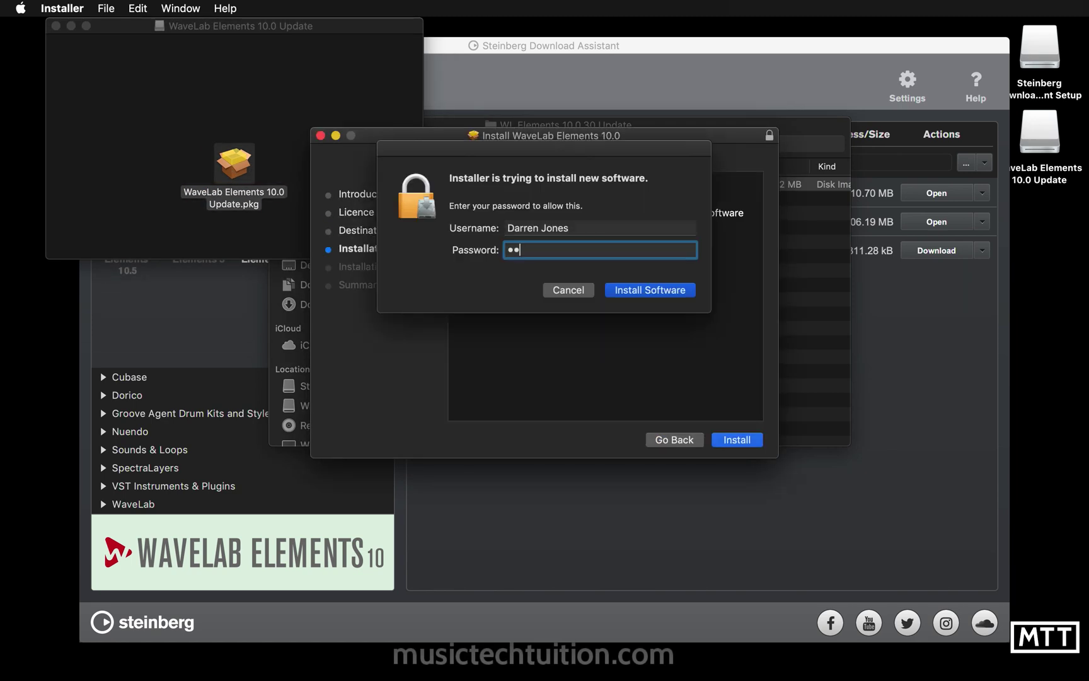
key("Return")
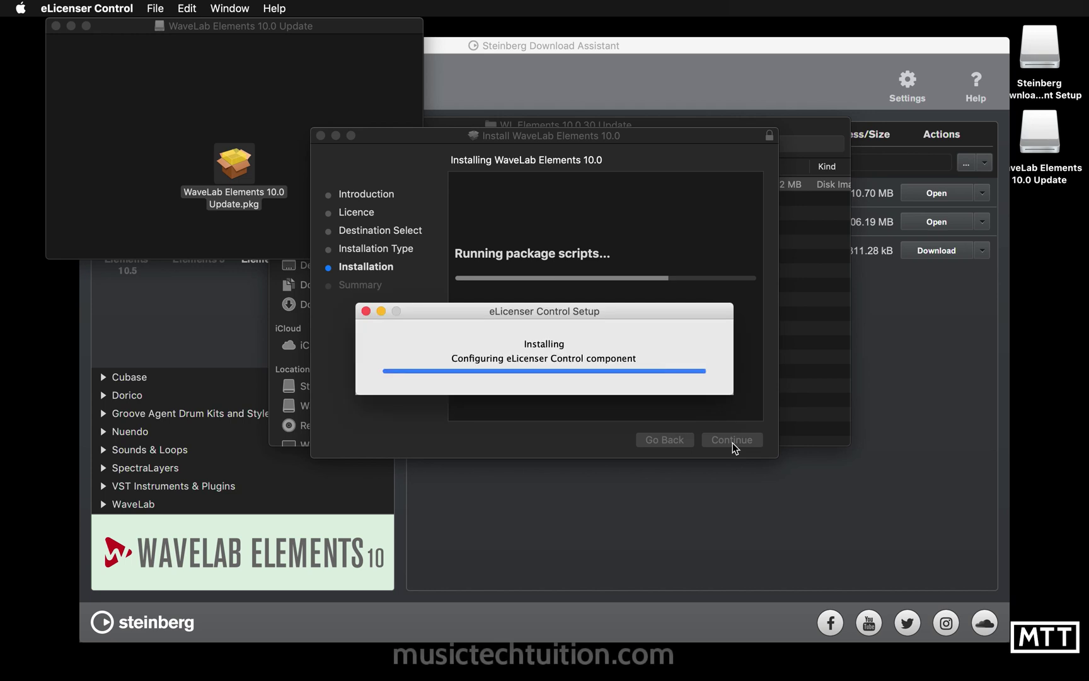
left_click(644, 224)
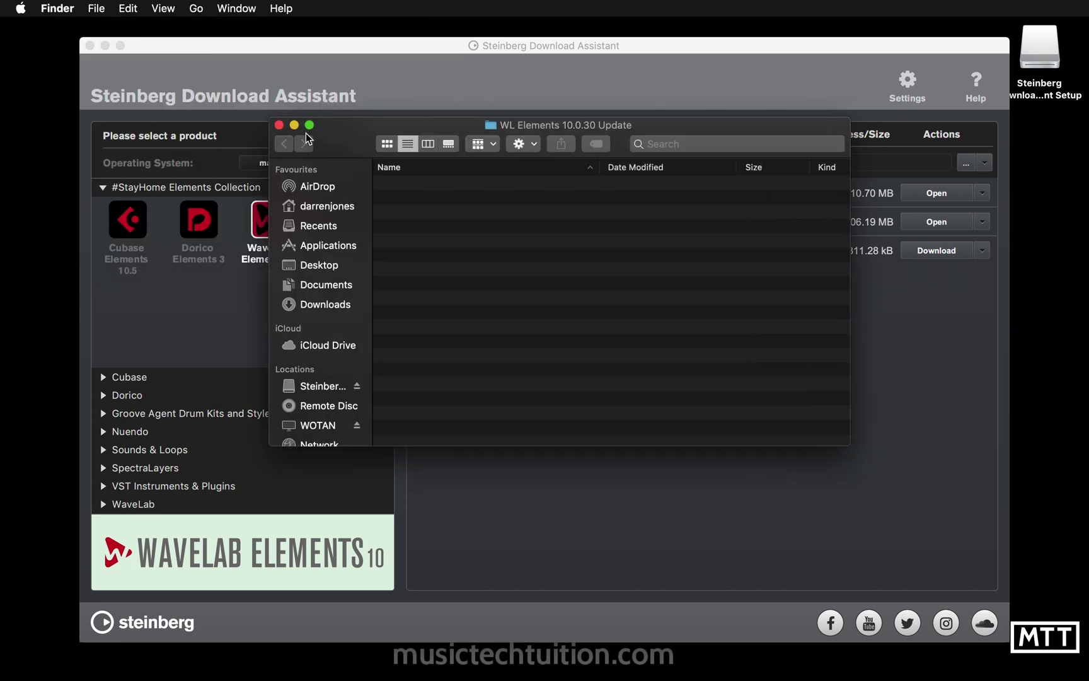
left_click(329, 318)
Examine the full list of available downloads and their sizes for the Absolute 4 VST Collection.
left_click(341, 239)
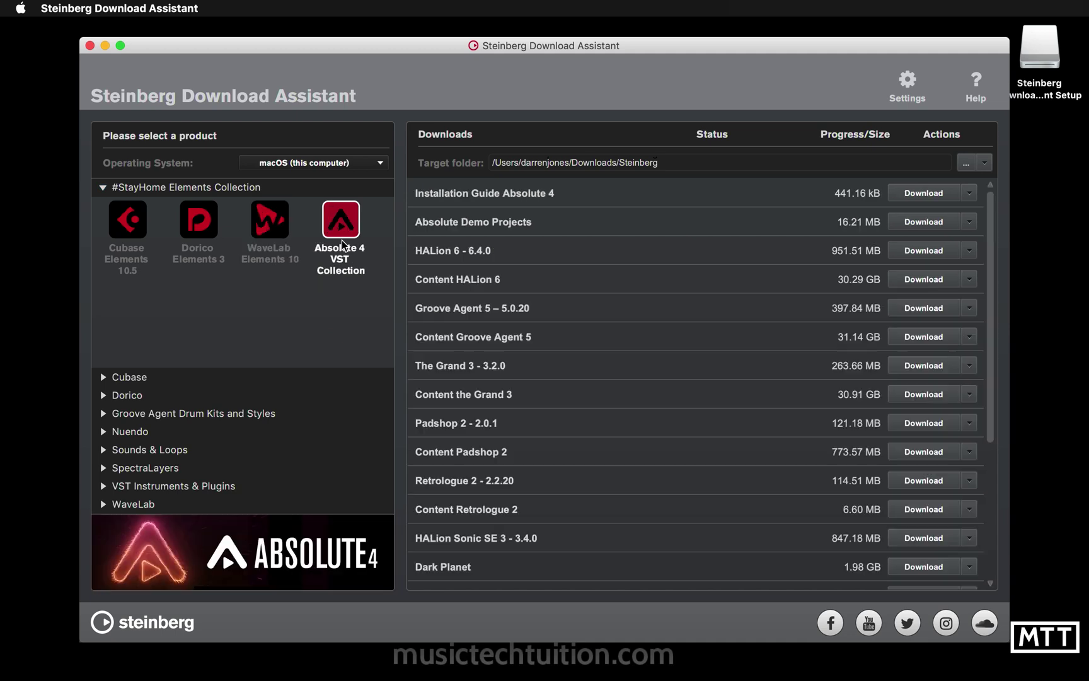
scroll(646, 408, "down", 5)
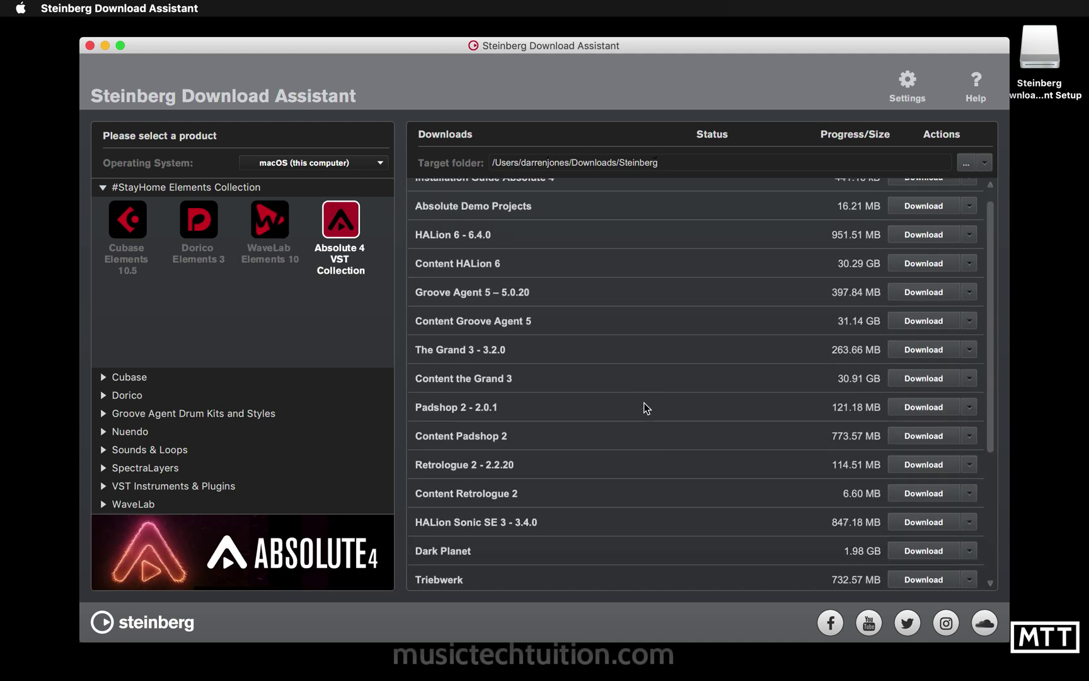
scroll(646, 408, "down", 3)
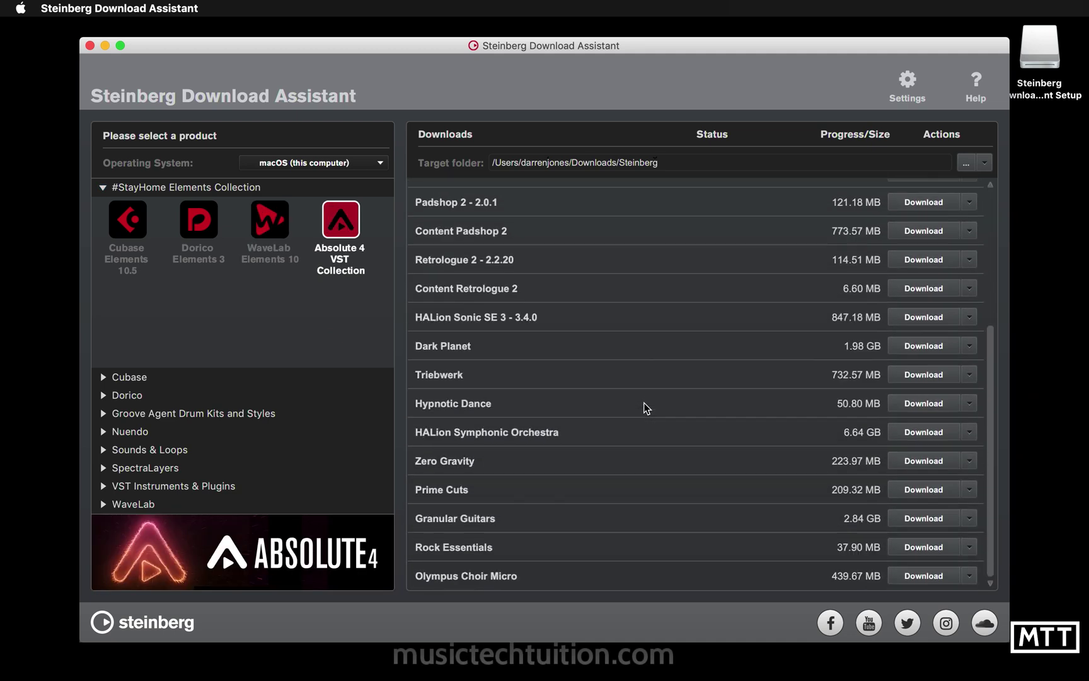
scroll(646, 407, "up", 4)
scroll(646, 408, "up", 4)
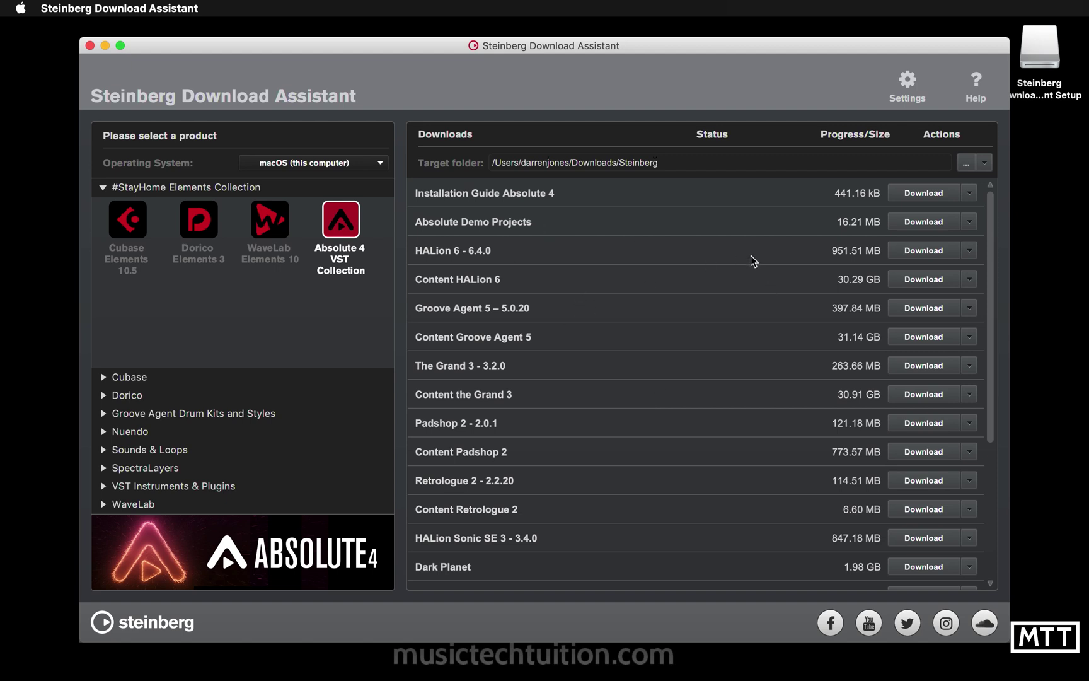
scroll(725, 365, "down", 3)
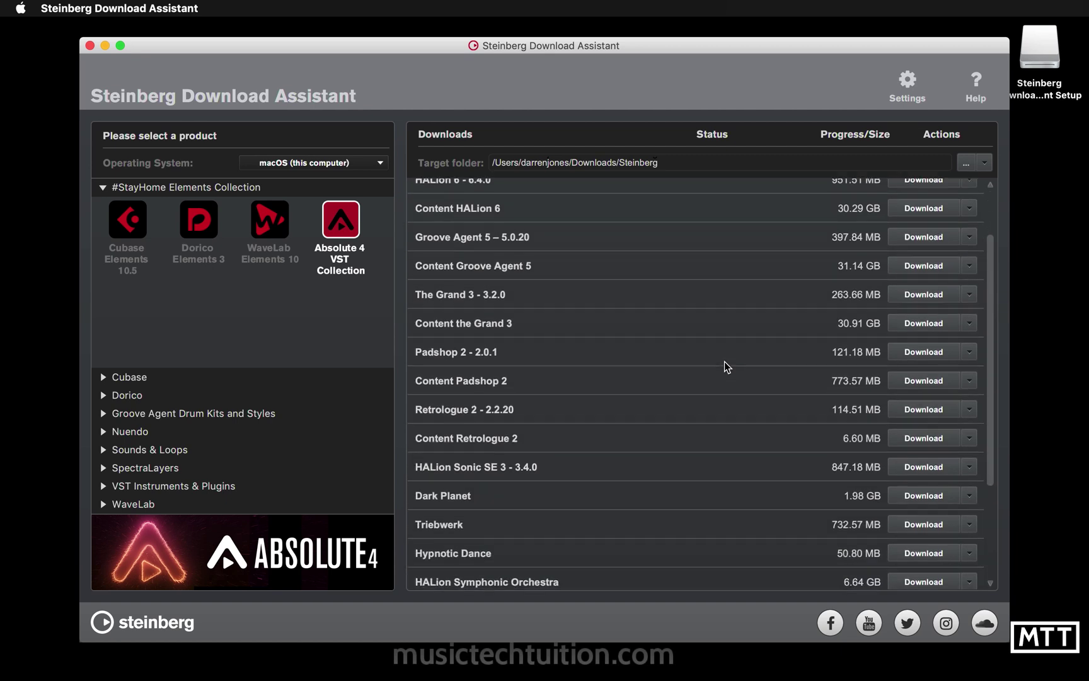
scroll(725, 366, "up", 2)
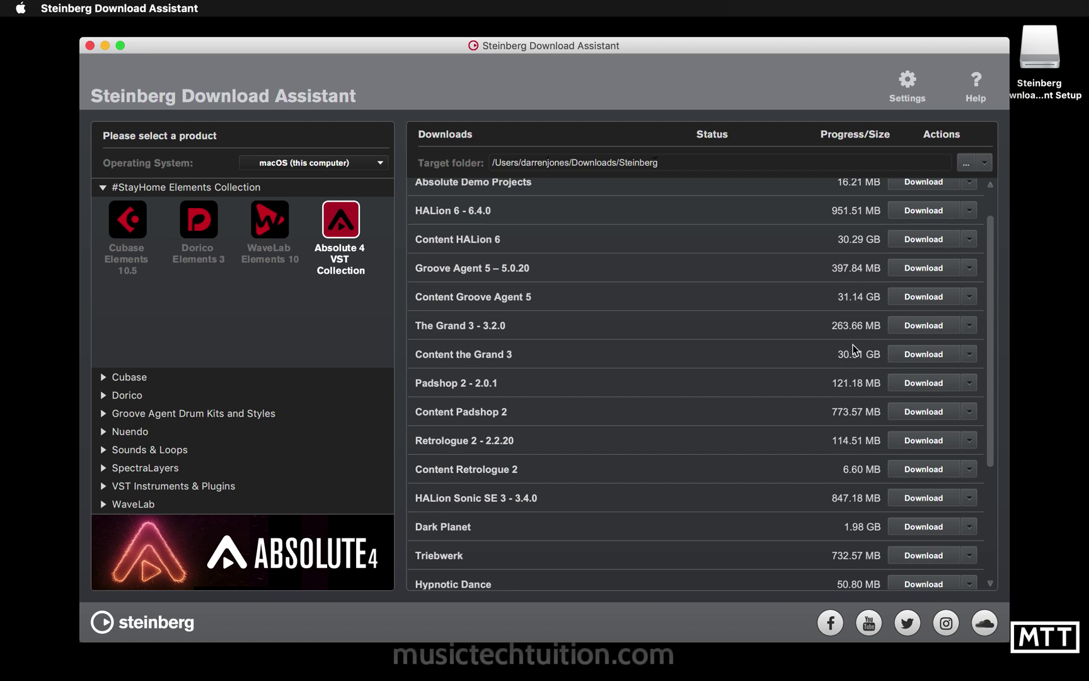
scroll(765, 440, "down", 2)
scroll(765, 439, "down", 5)
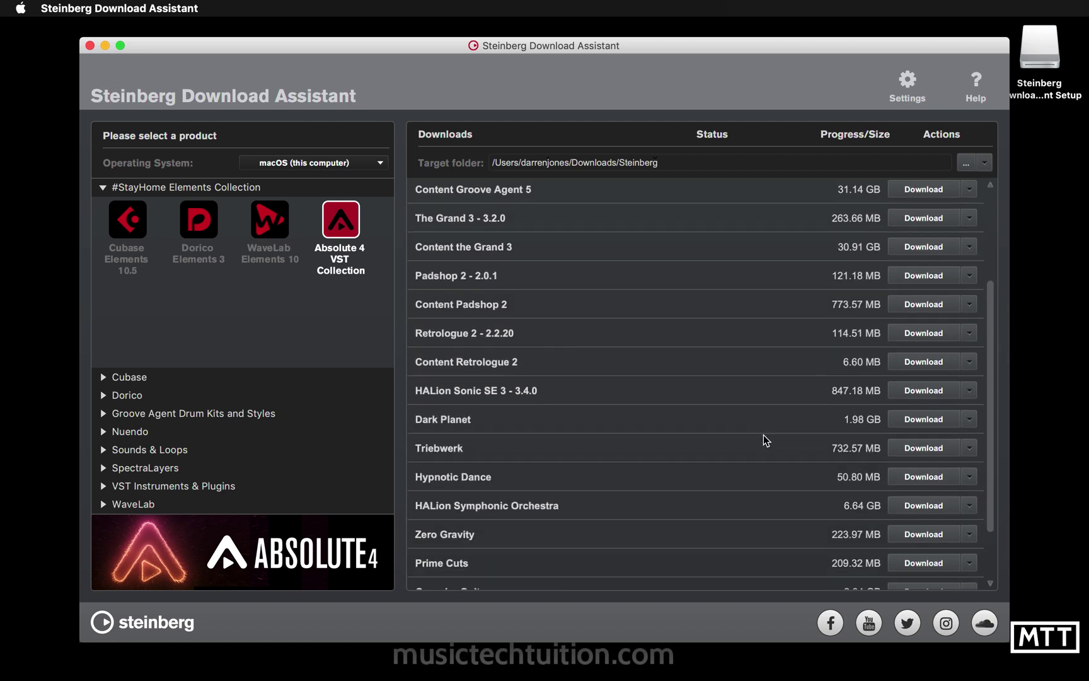
scroll(765, 440, "up", 8)
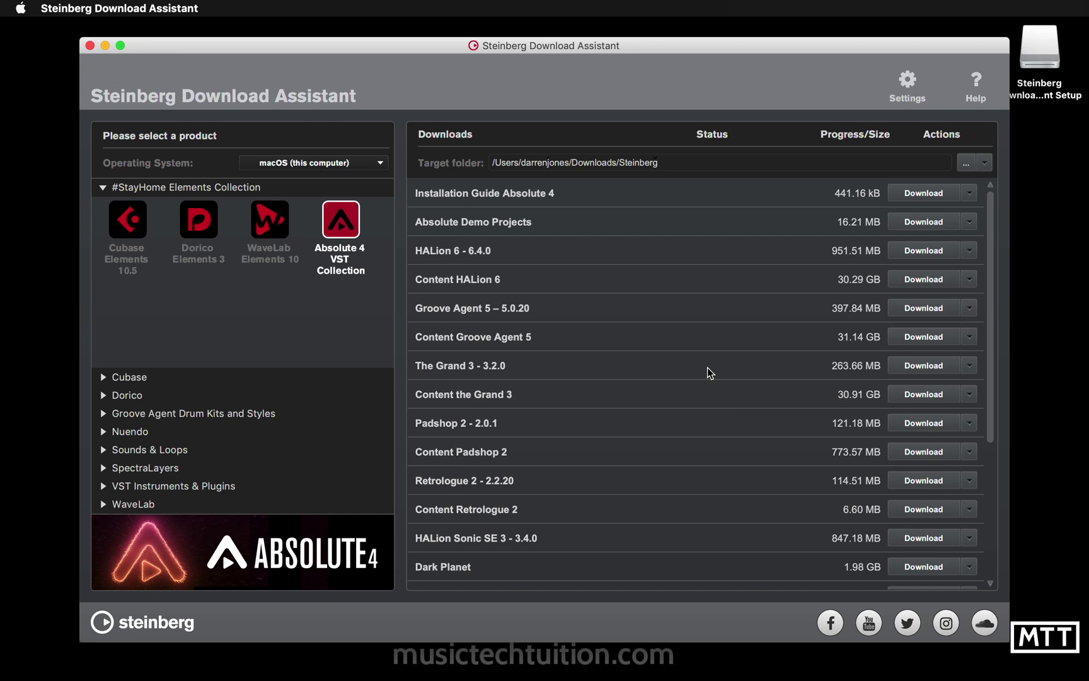
Review the download lists of Cubase Elements 10.5, Dorico Elements 3, WaveLab Elements 10 and Absolute 4 VST Collection in turn.
left_click(133, 243)
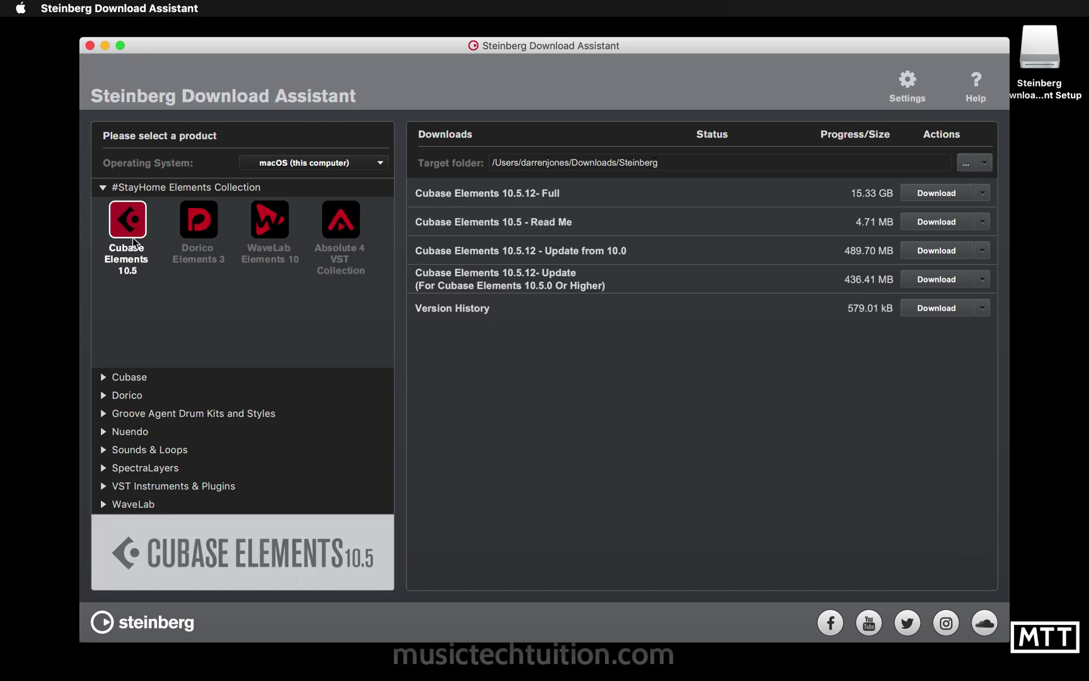
left_click(208, 243)
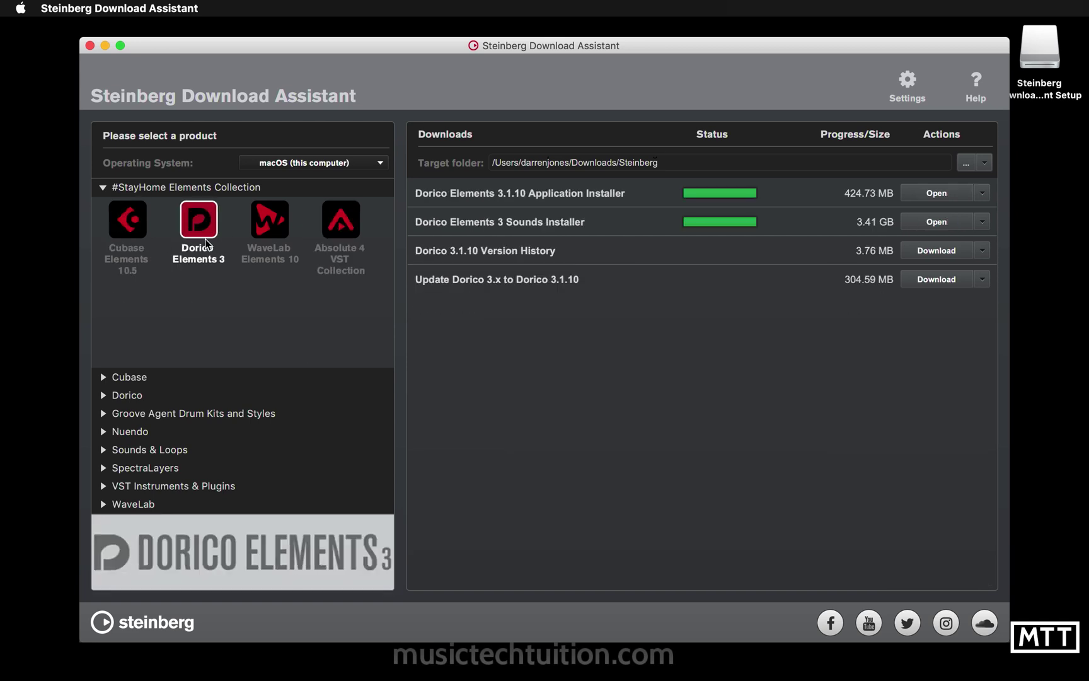
left_click(283, 243)
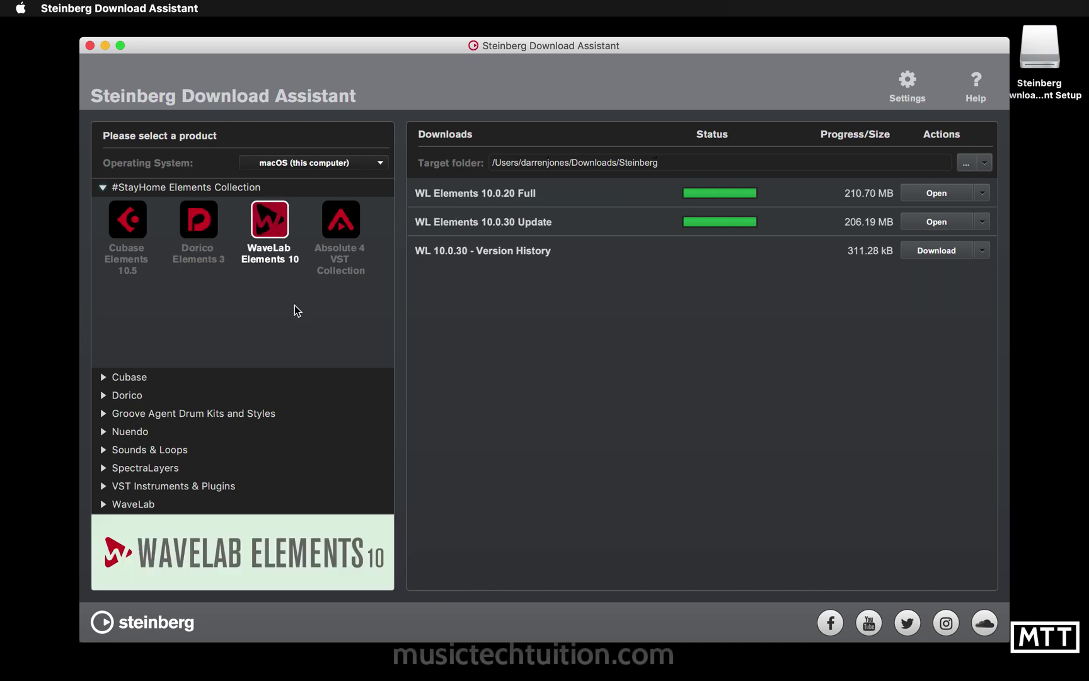
left_click(346, 245)
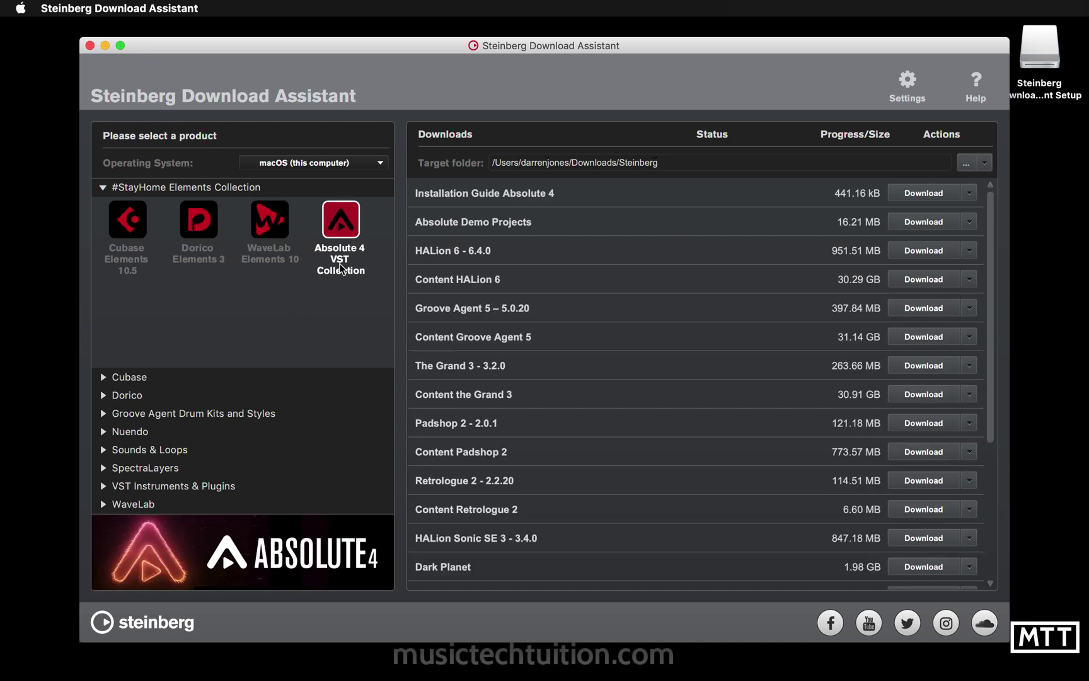
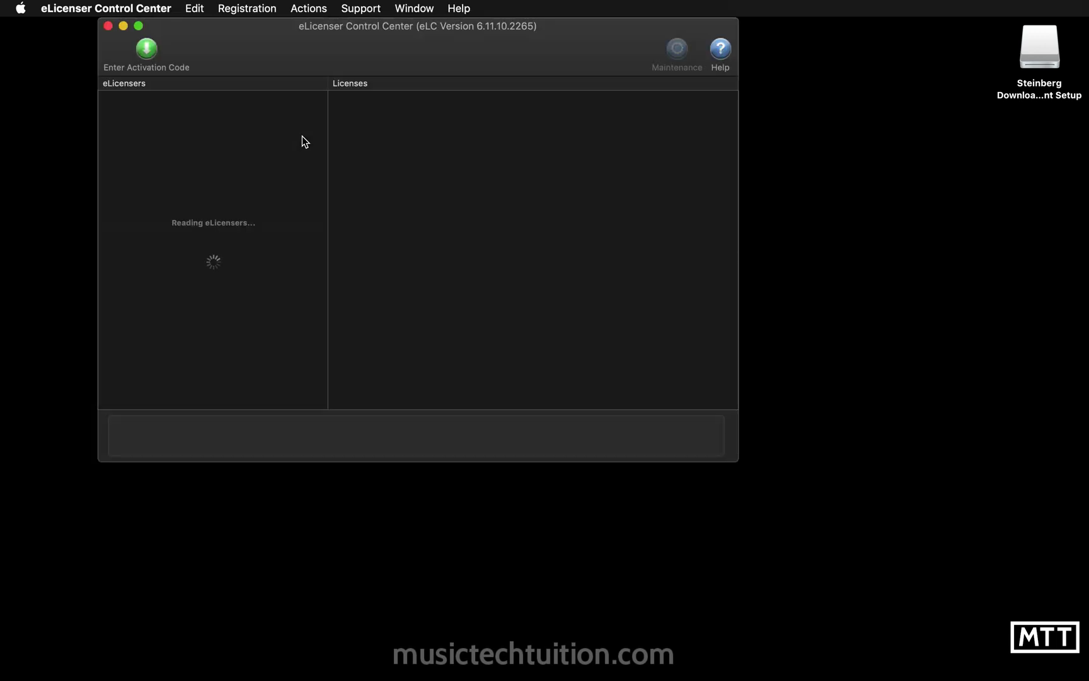
In eLicenser Control Center, inspect the licenses held under My Licenses and on the Soft-eLicenser.
left_click_drag(329, 50, 415, 134)
left_click(482, 193)
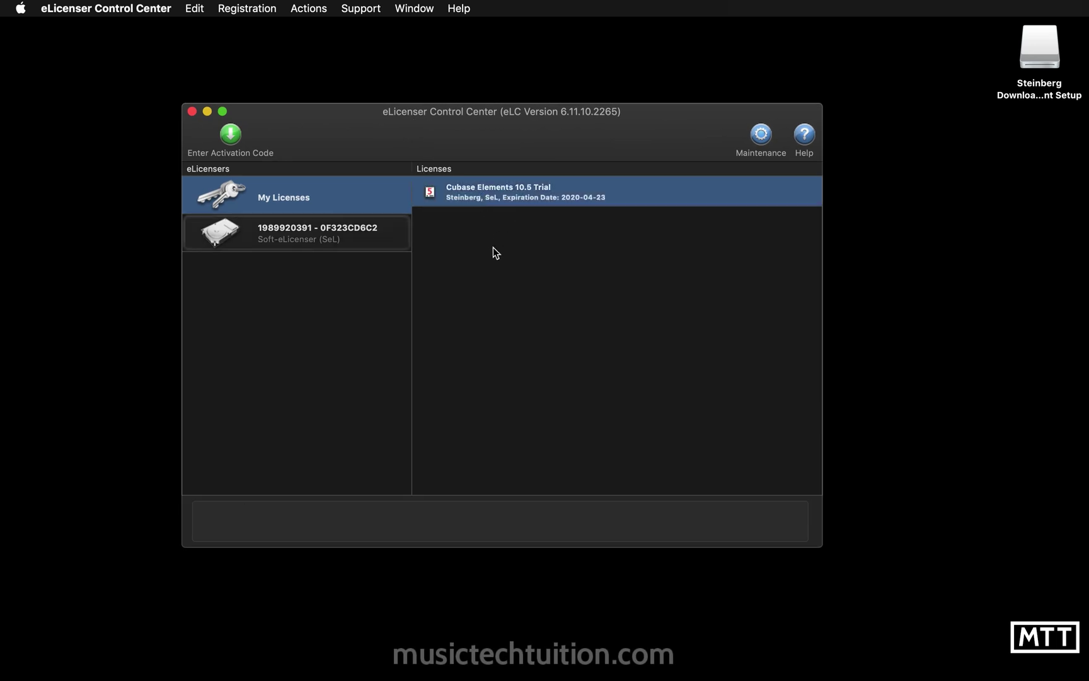
left_click(388, 237)
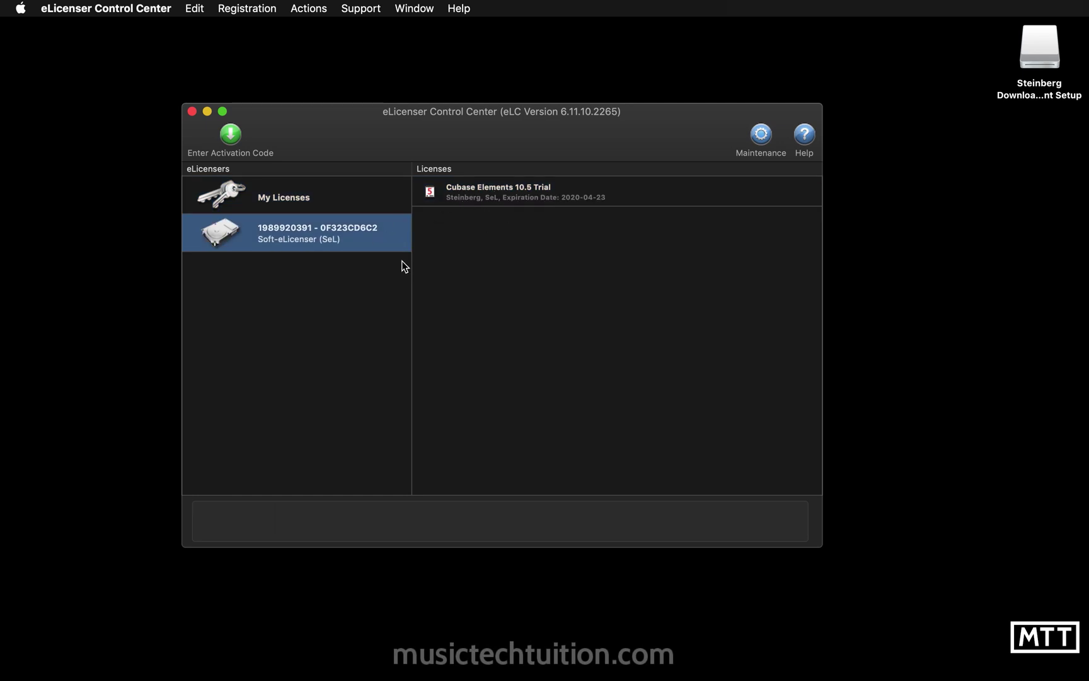
left_click(282, 196)
left_click(284, 235)
Update the eLicenser License Database and dismiss the update dialog.
left_click(360, 8)
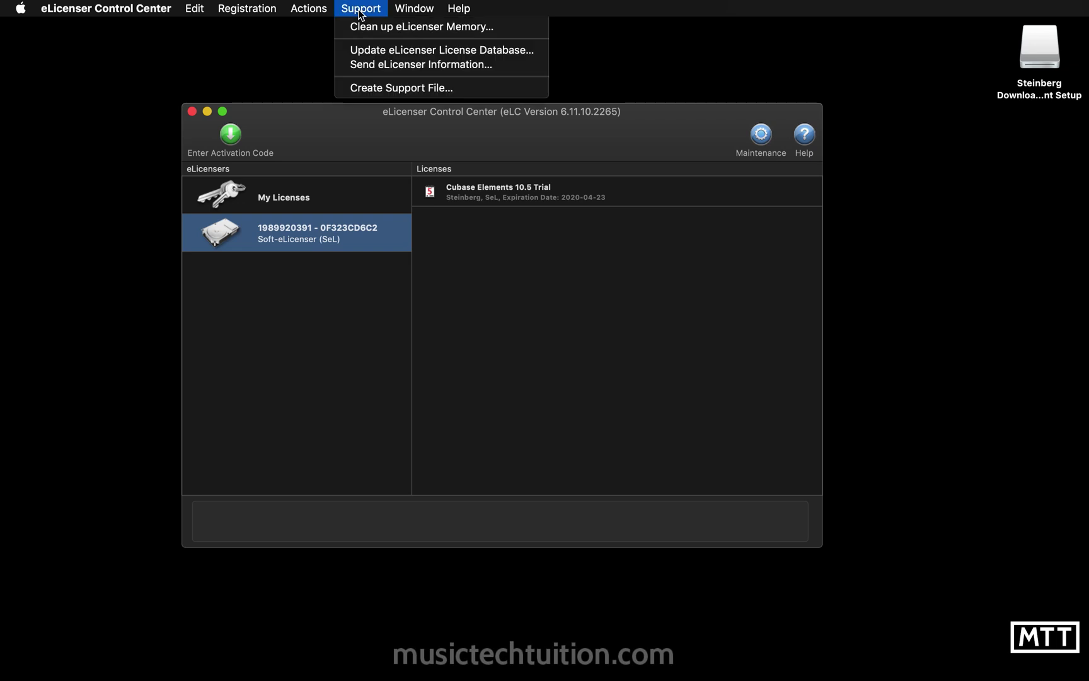
left_click(386, 52)
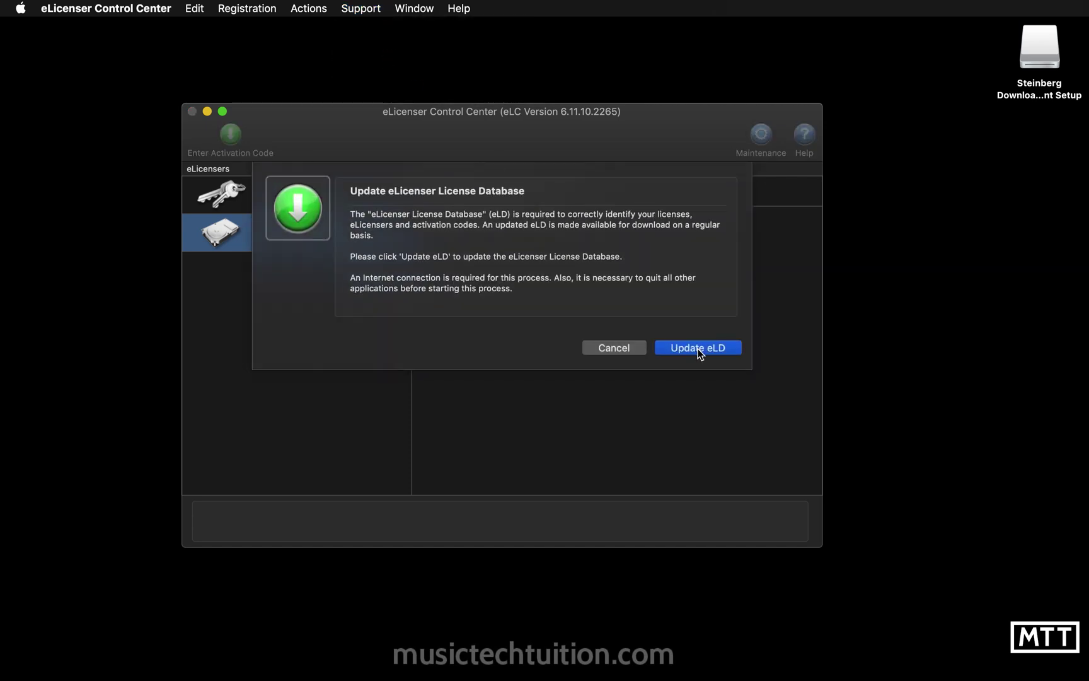
left_click(699, 349)
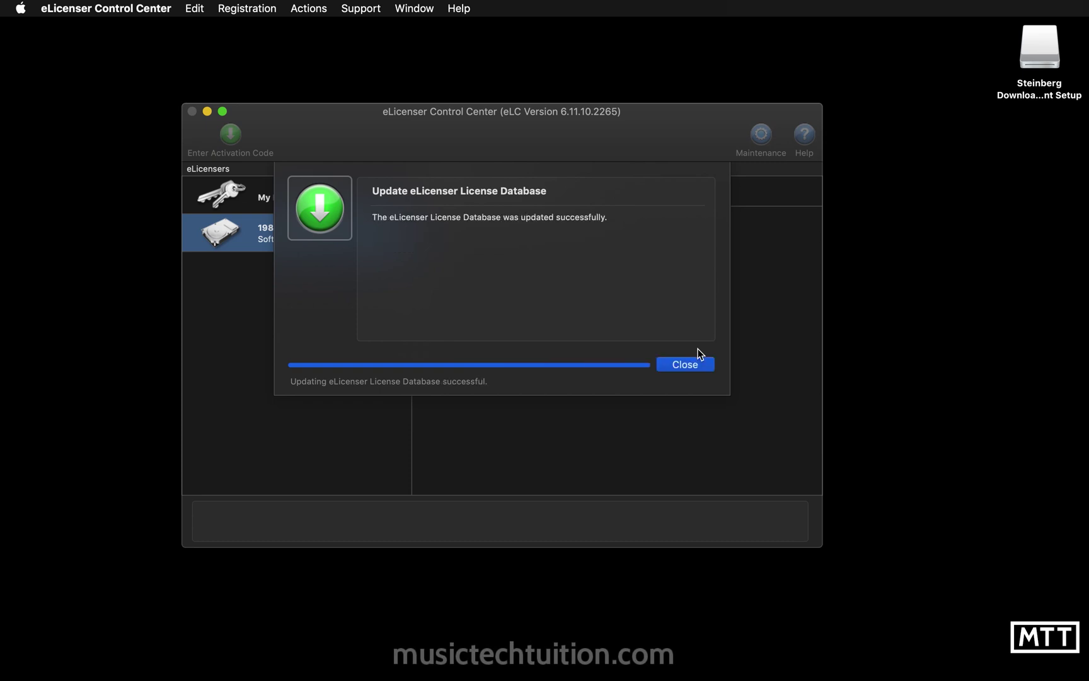
left_click(692, 365)
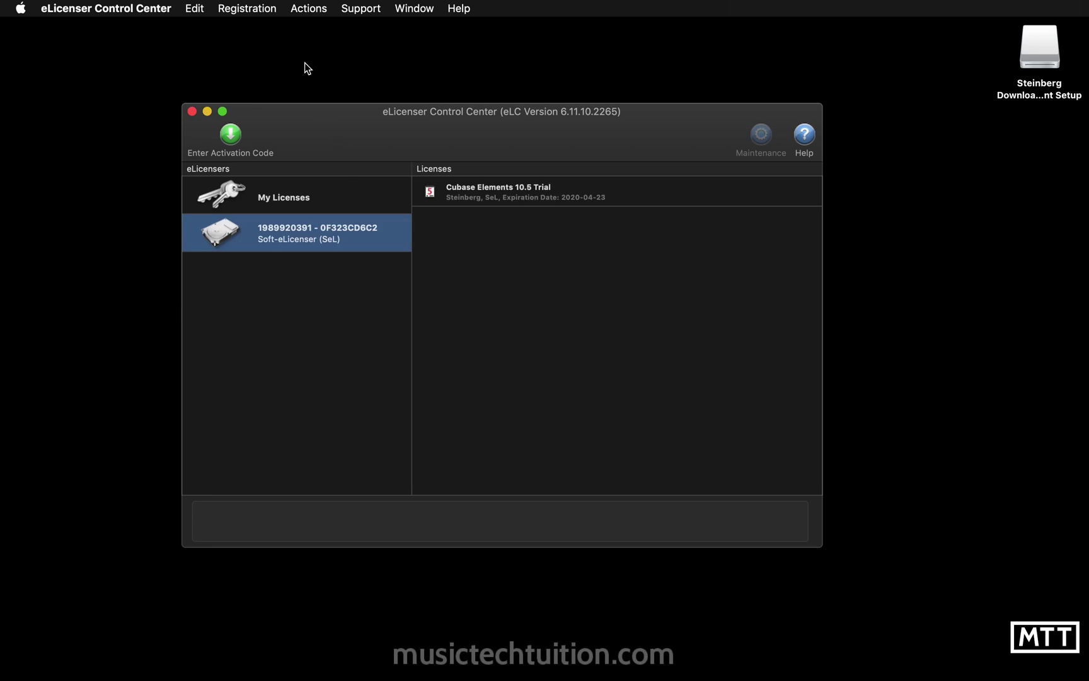
Enter the activation code for the StayHome Elements Collection and download its license to the Soft-eLicenser.
left_click(302, 10)
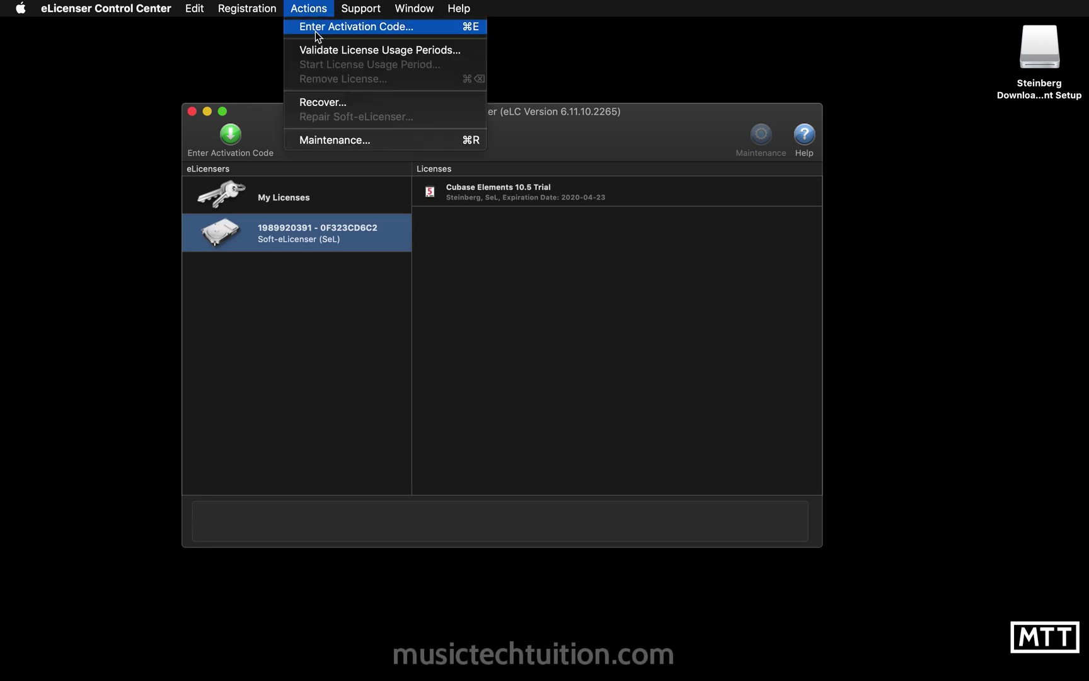
left_click(319, 30)
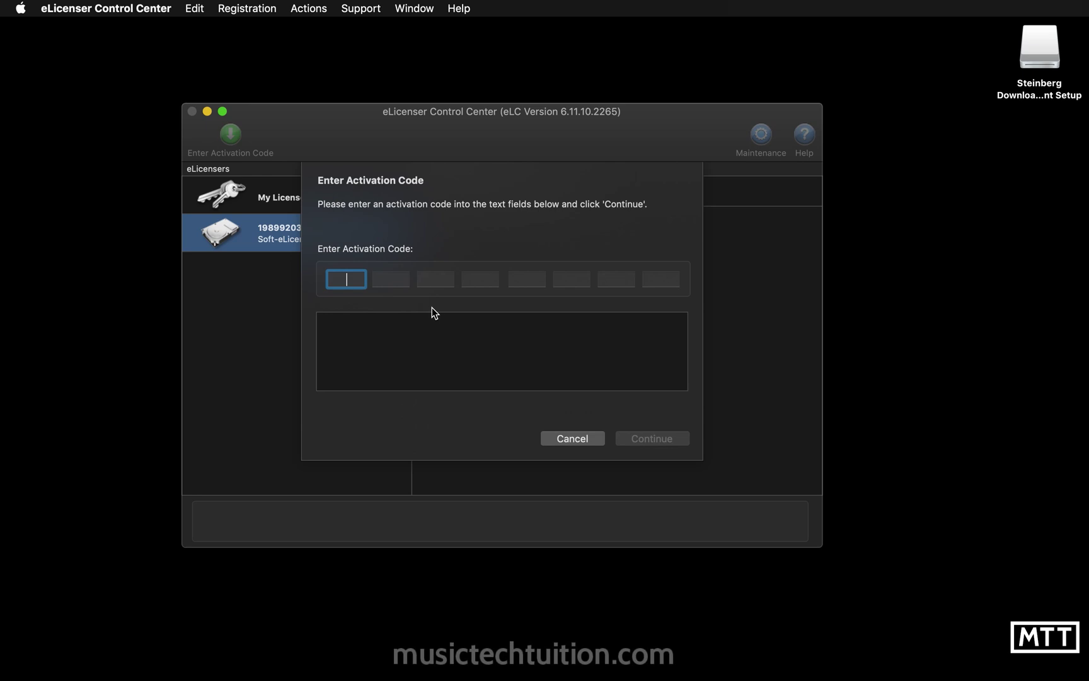
key("super+v")
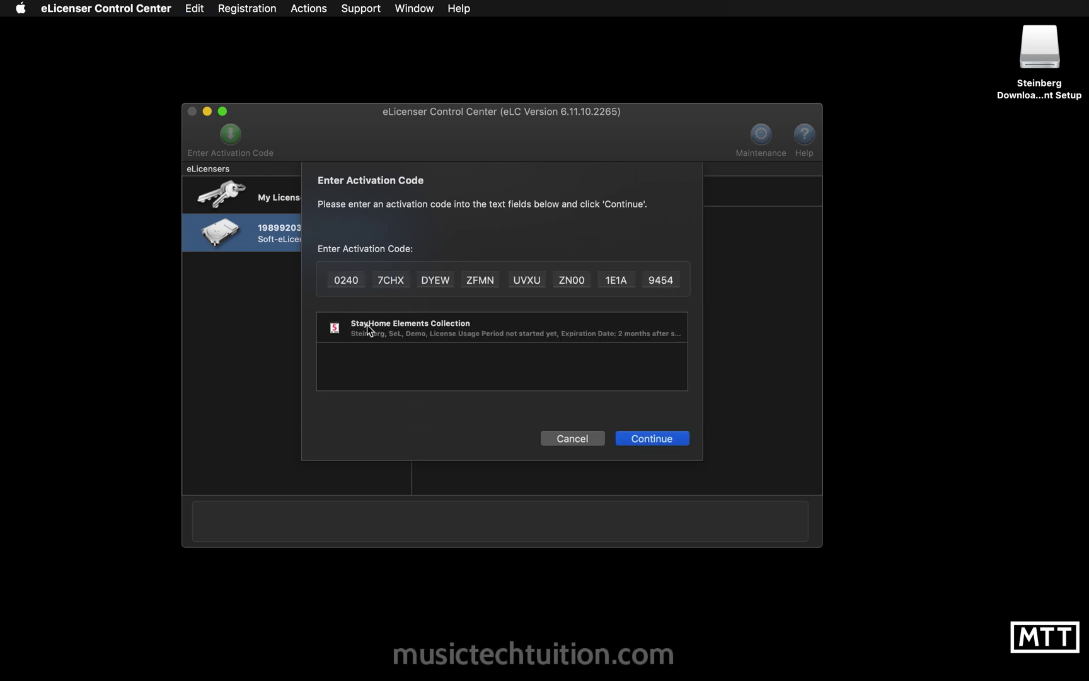
mouse_move(382, 336)
mouse_move(621, 336)
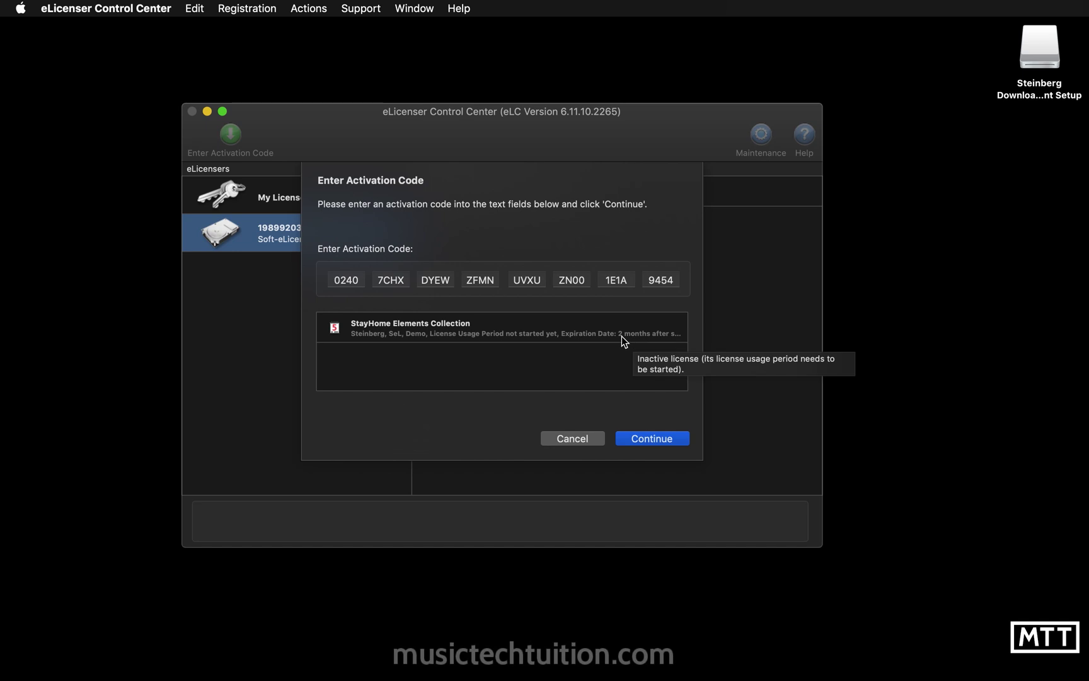
left_click(647, 439)
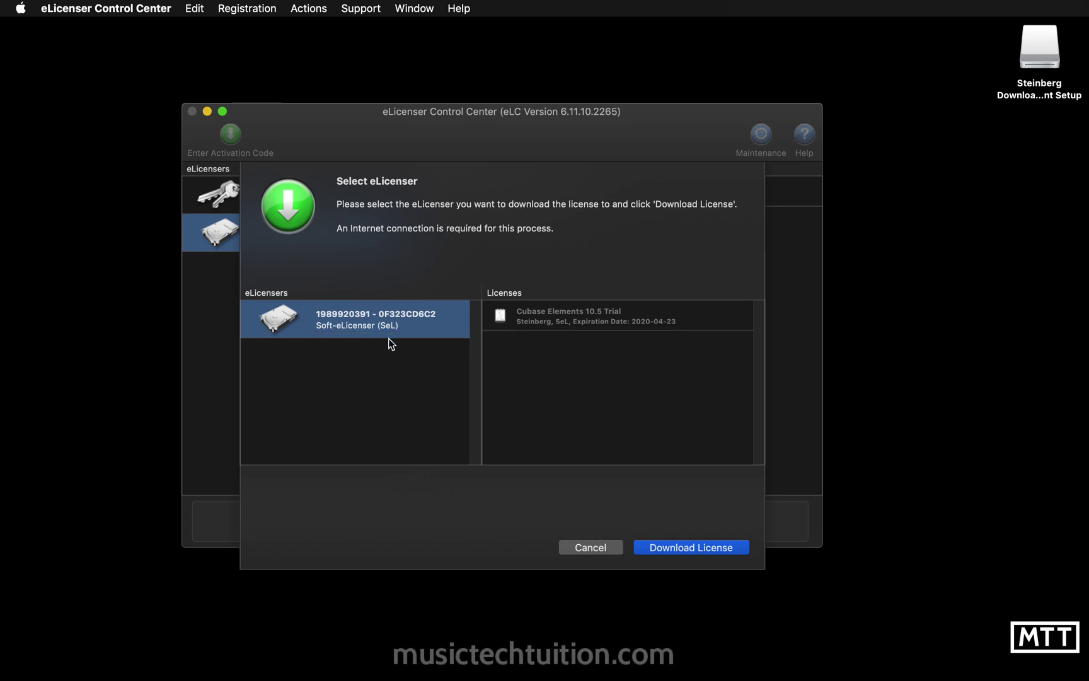
left_click(680, 549)
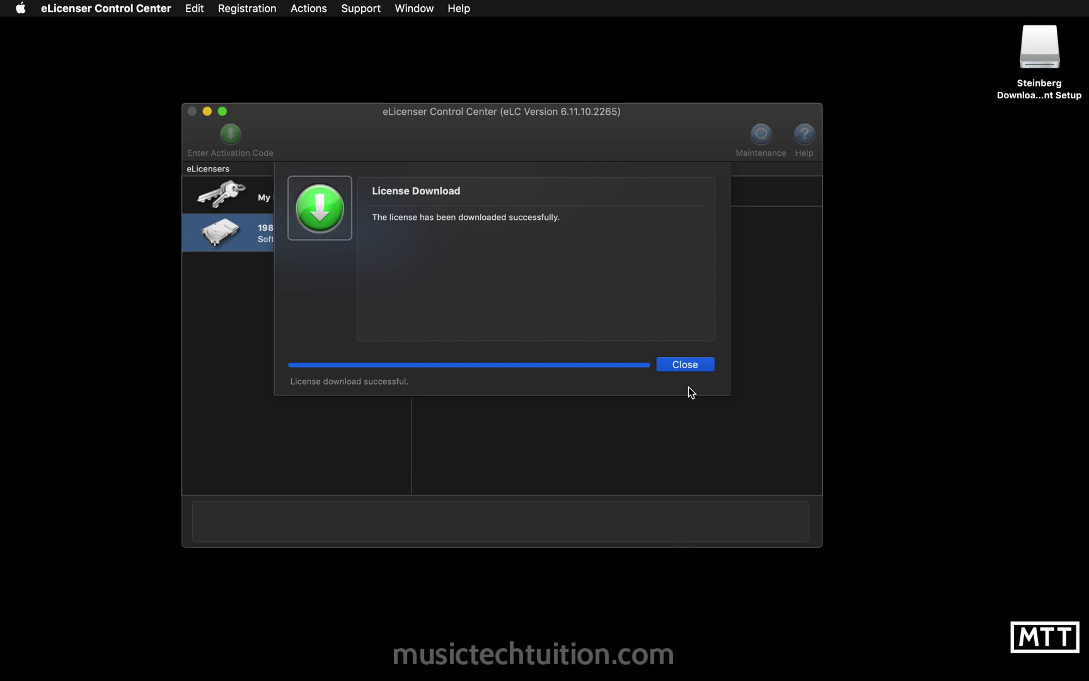
left_click(686, 364)
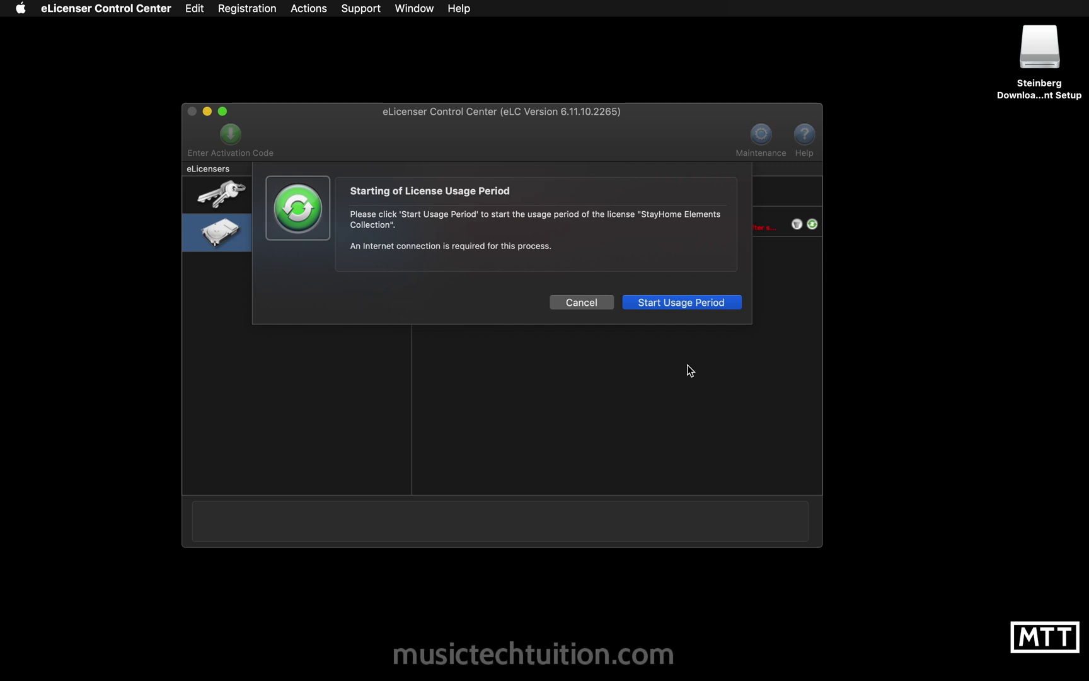
Start the usage period of the StayHome Elements Collection license and check its entry in the license list.
left_click(678, 302)
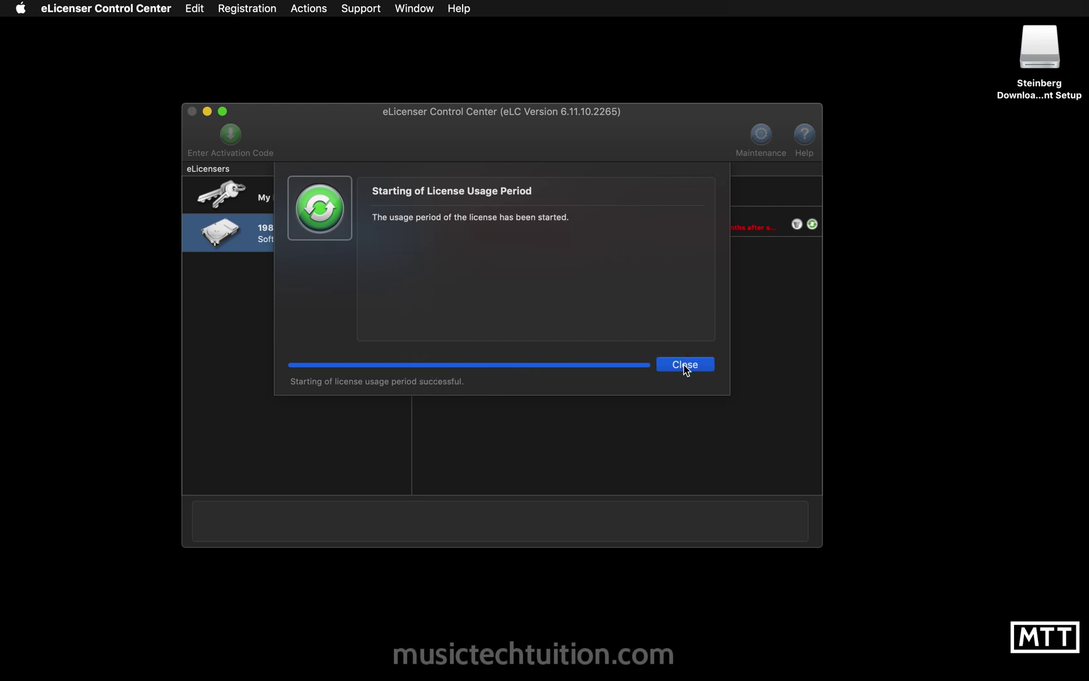
left_click(683, 364)
left_click(479, 233)
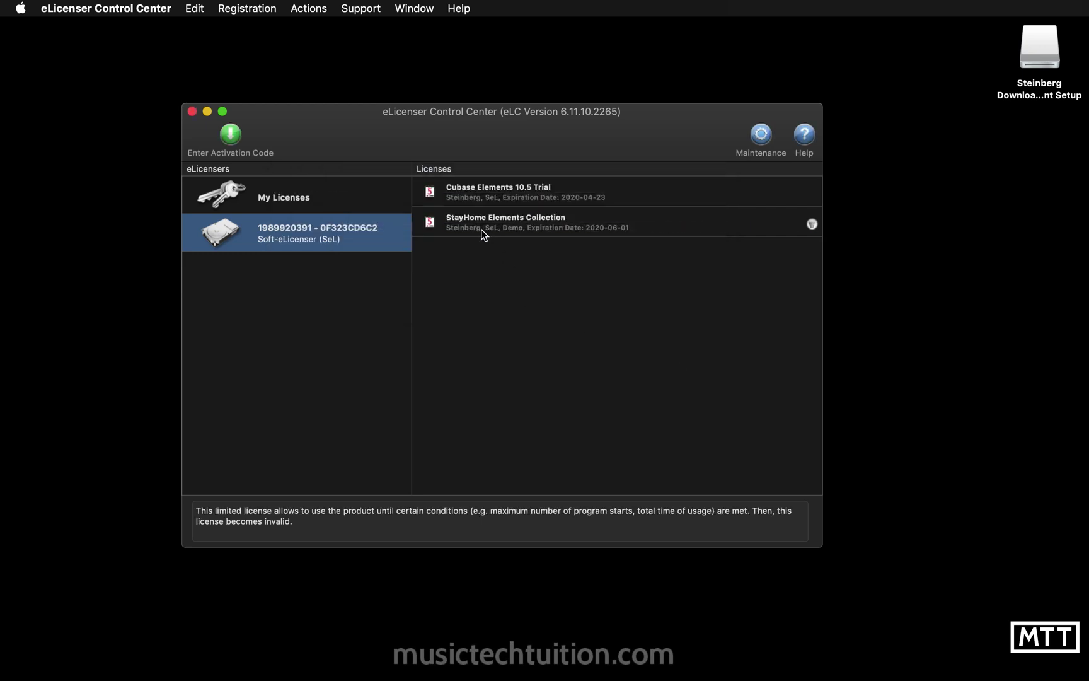